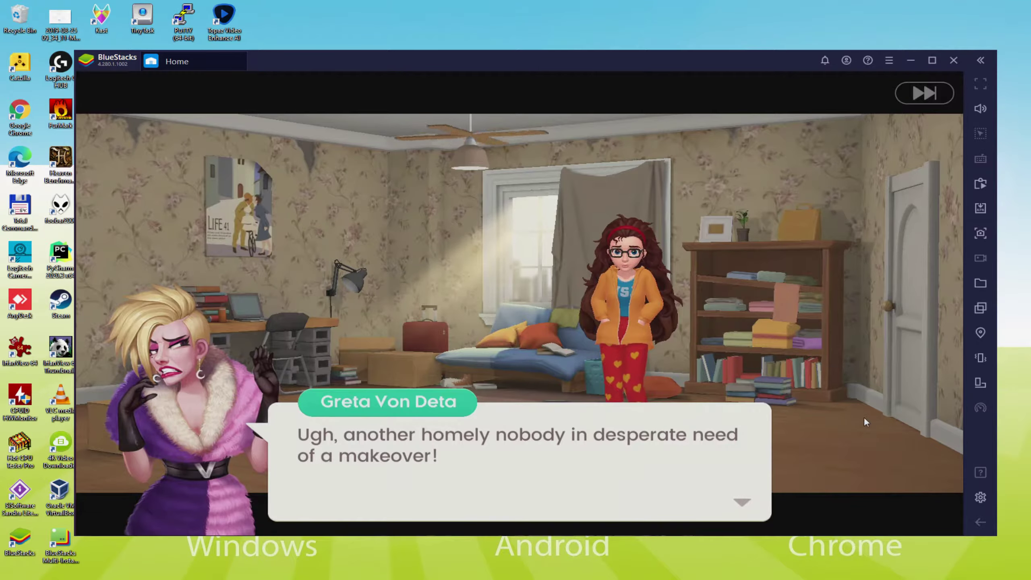
Advance through Greta Von Deta's opening dialogue until the player name prompt
left_click(571, 419)
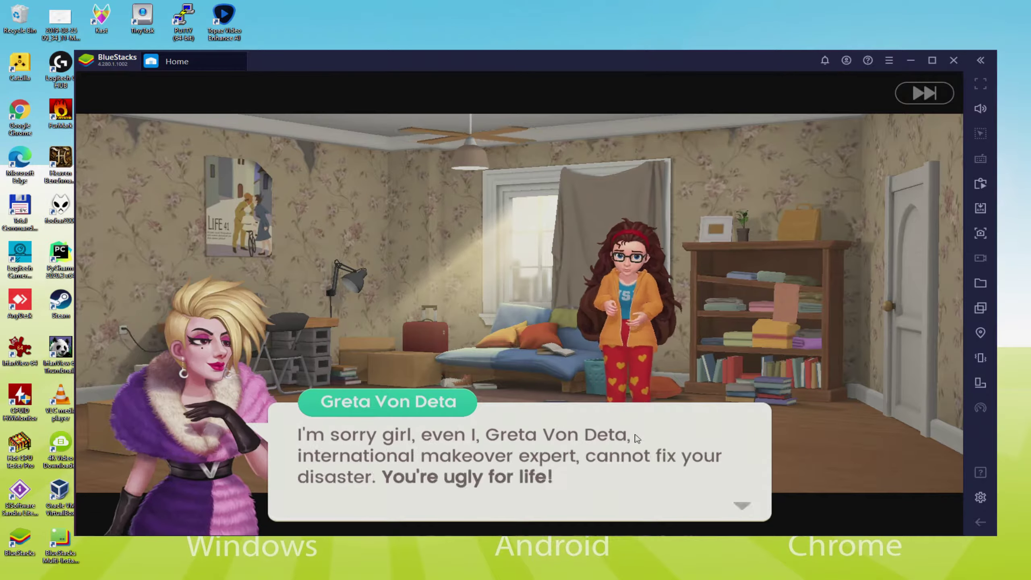
left_click(635, 436)
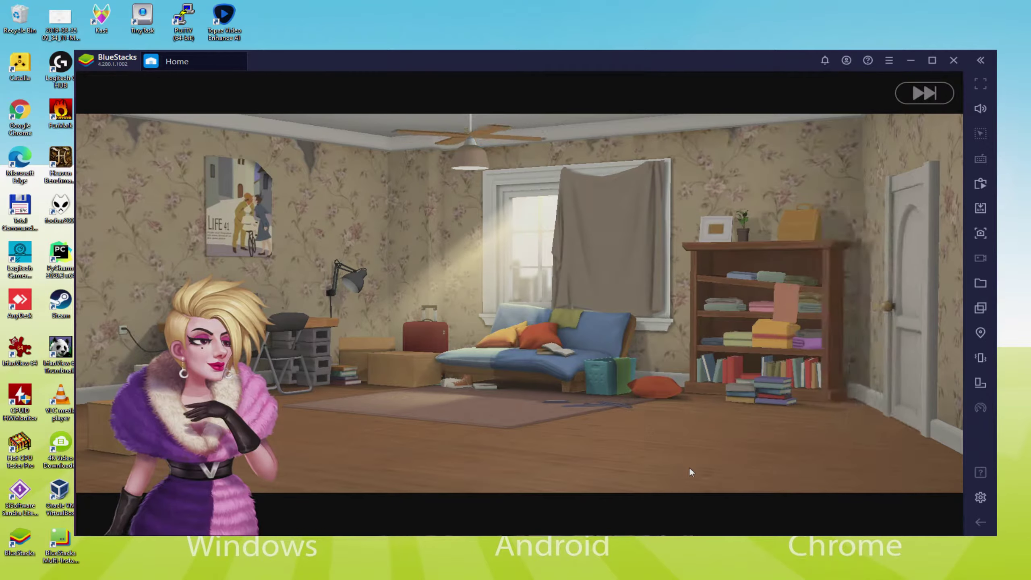
left_click(641, 440)
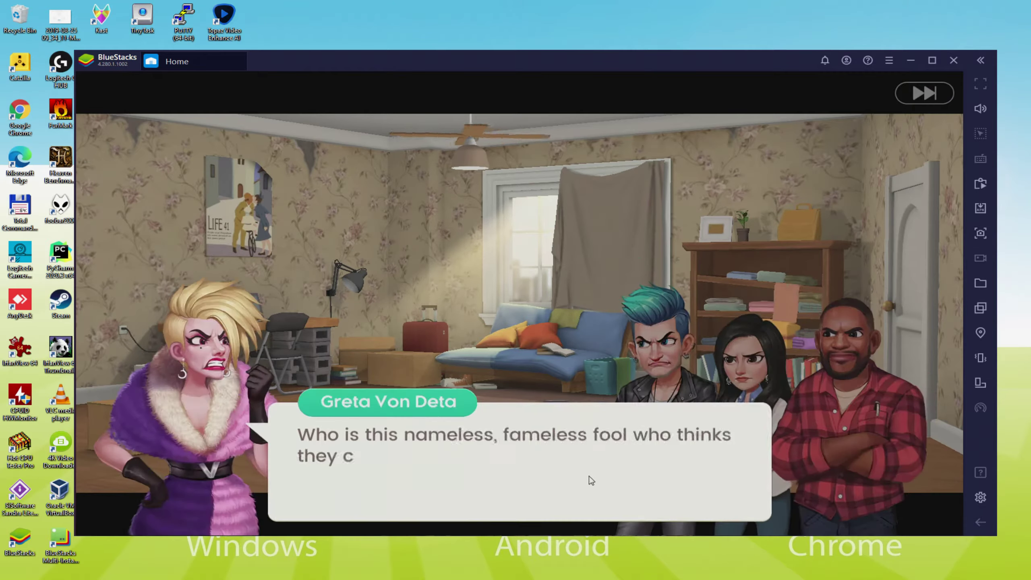
left_click(589, 477)
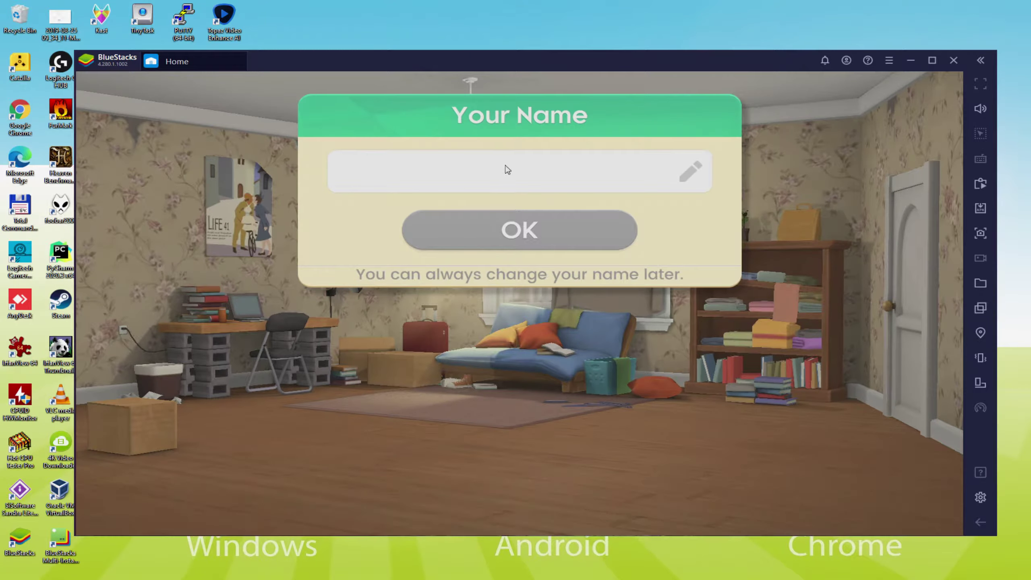
Enter Usitility as the player name and confirm it
left_click(507, 170)
type("Usitility")
key("Return")
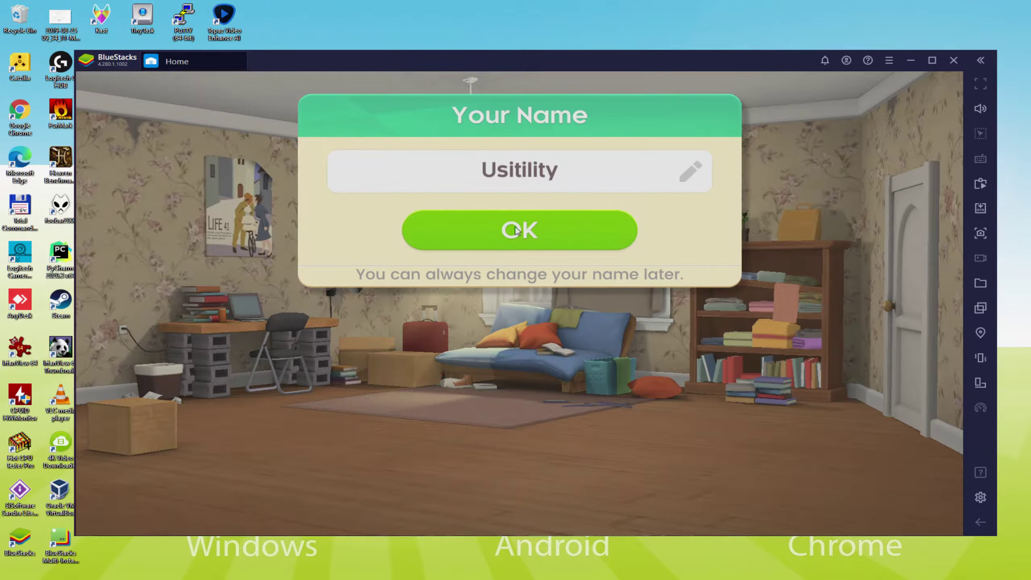
left_click(516, 230)
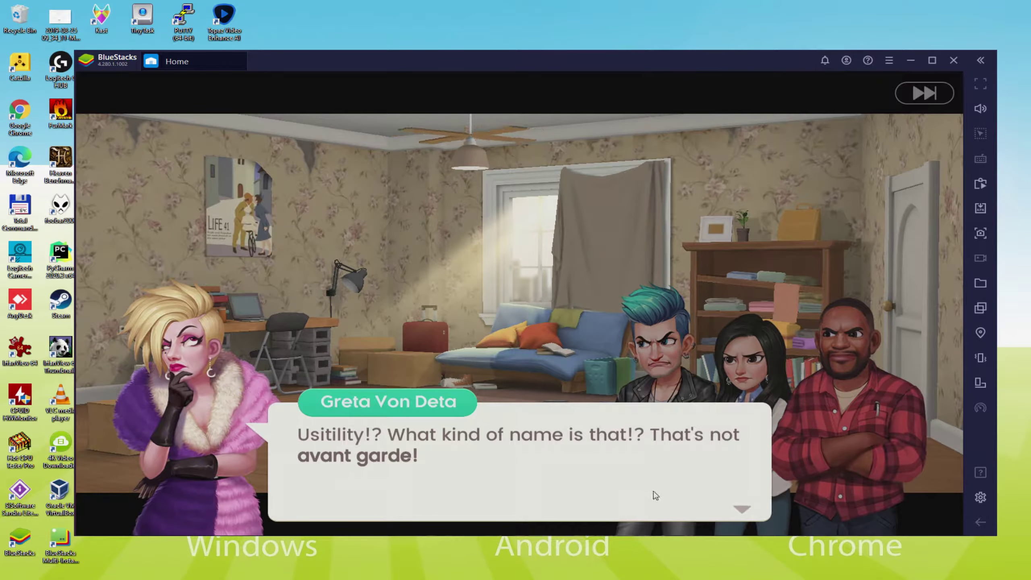
Advance through the dialogue that follows, including Samantha's plea for help before her first job
left_click(654, 491)
left_click(632, 486)
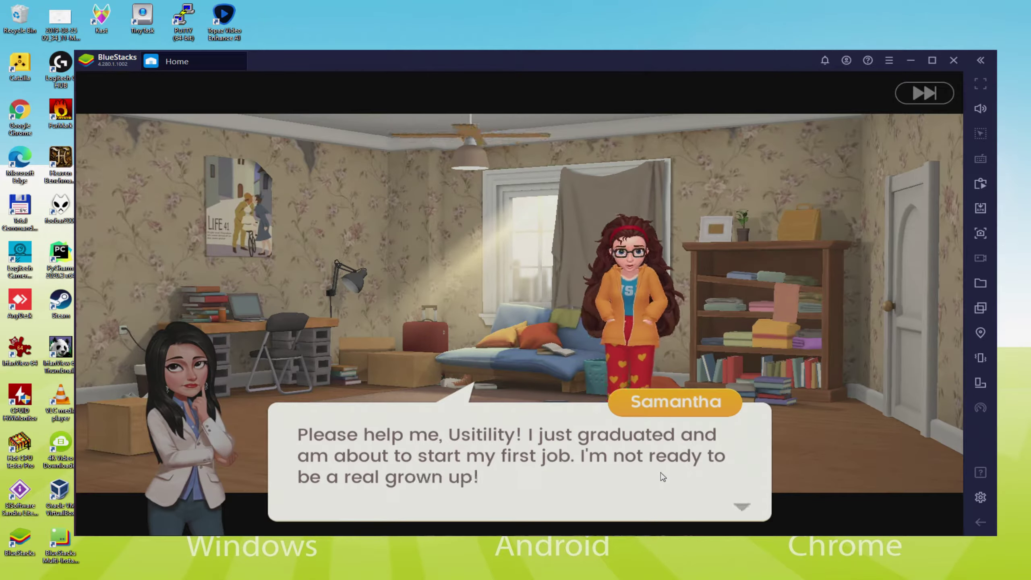
left_click(660, 473)
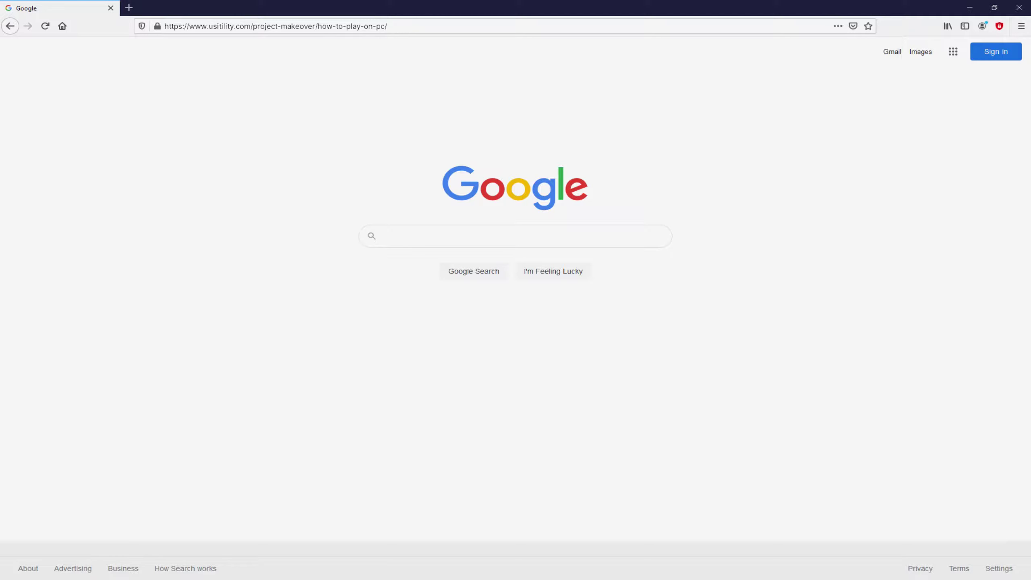
key("Return")
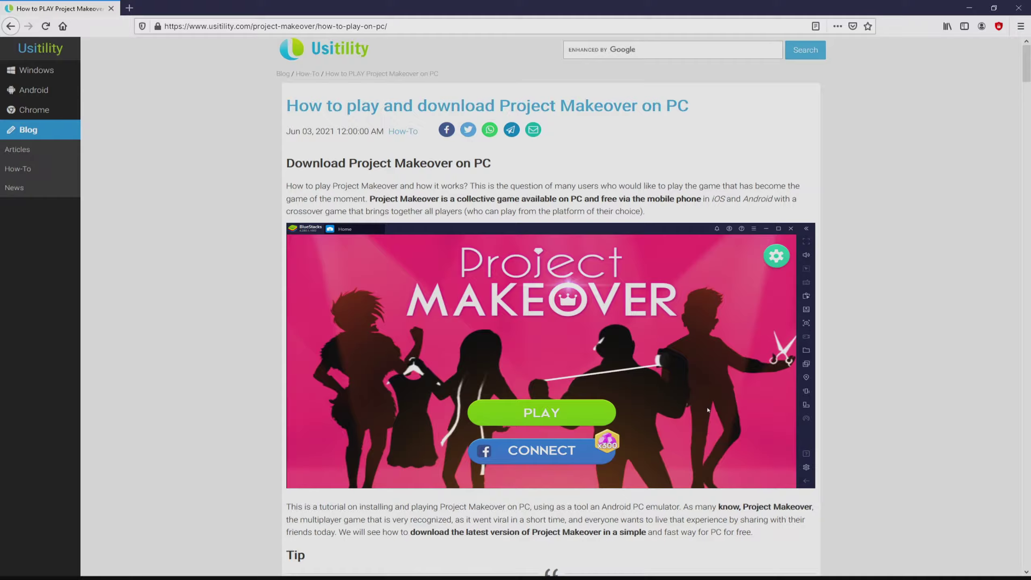
scroll(552, 304, "down", 5)
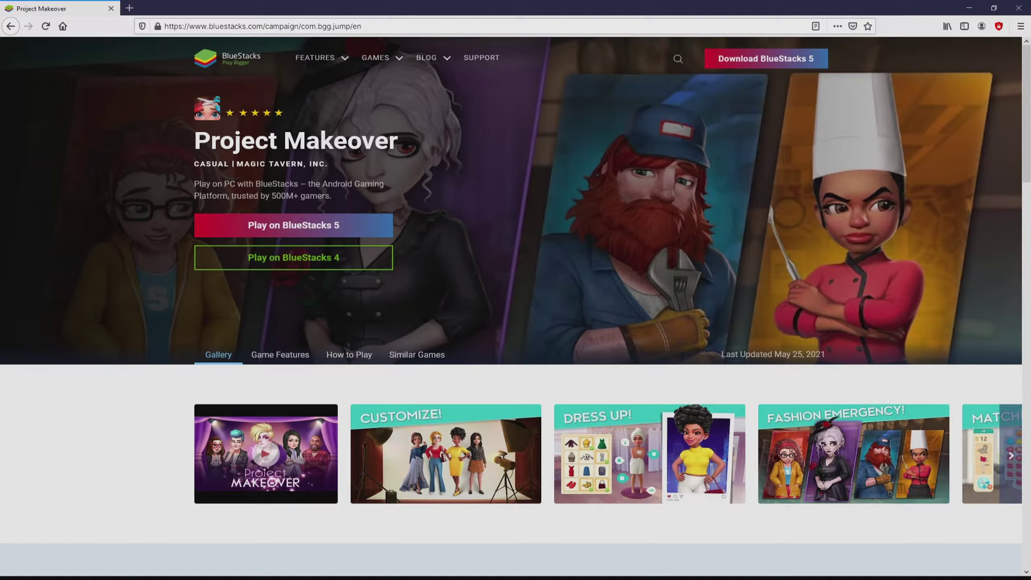
Review the Project Makeover page on the BlueStacks site and start the BlueStacks download from it
scroll(515, 304, "down", 20)
scroll(515, 305, "up", 15)
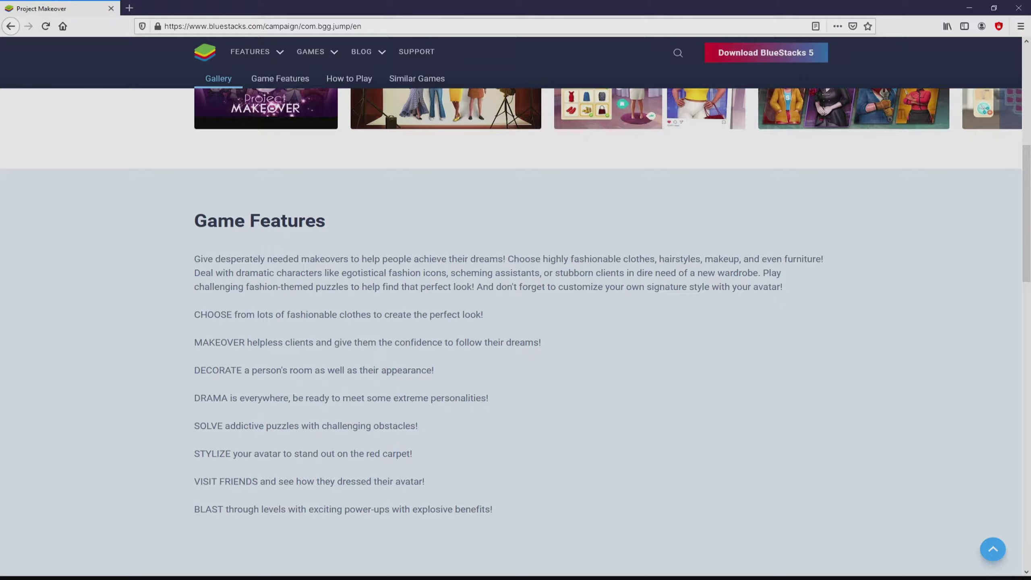
scroll(516, 304, "up", 8)
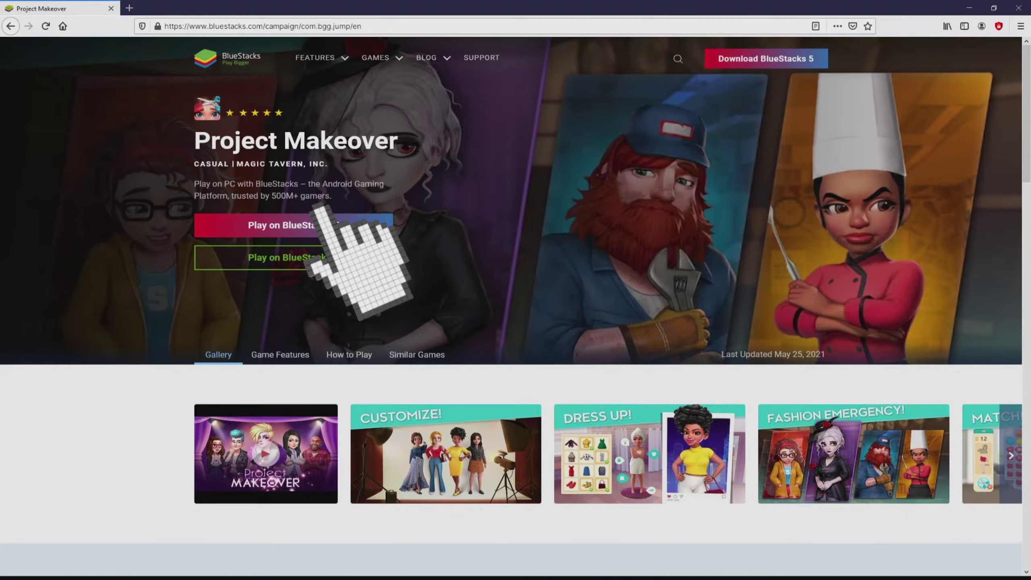
left_click(320, 221)
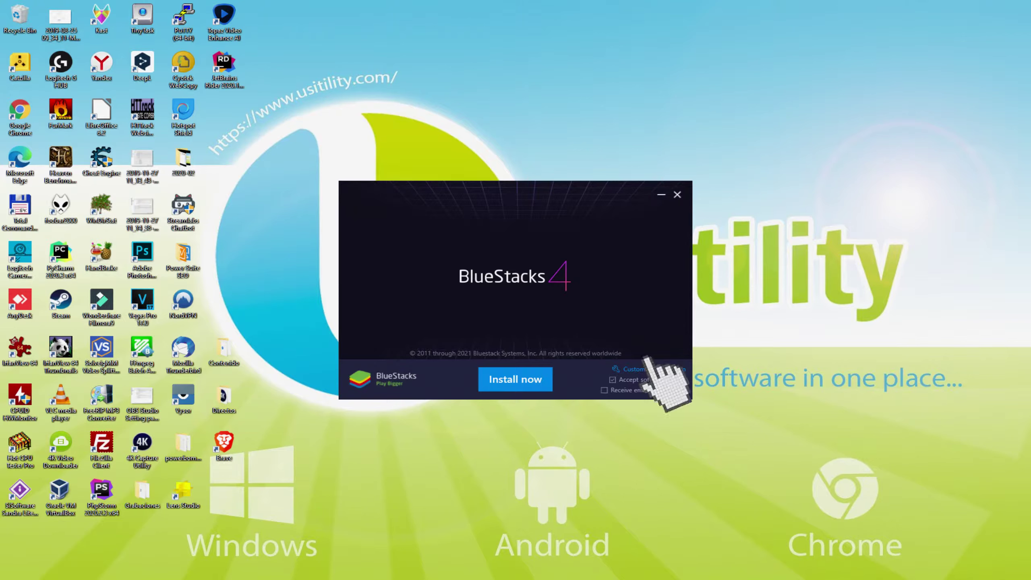
Check the data path in the BlueStacks 4 installer's custom options, return and start the installation
left_click(645, 369)
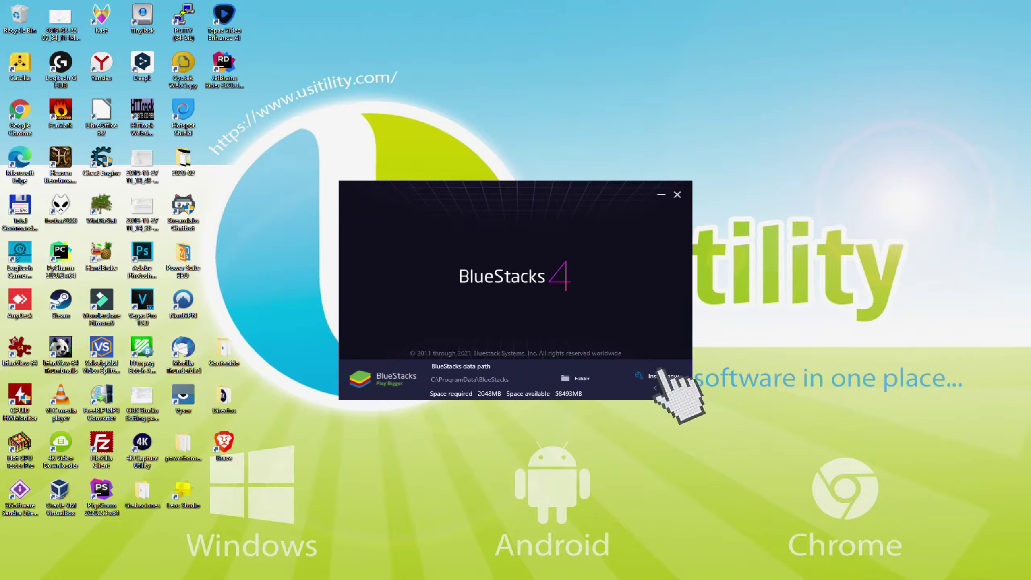
left_click(658, 376)
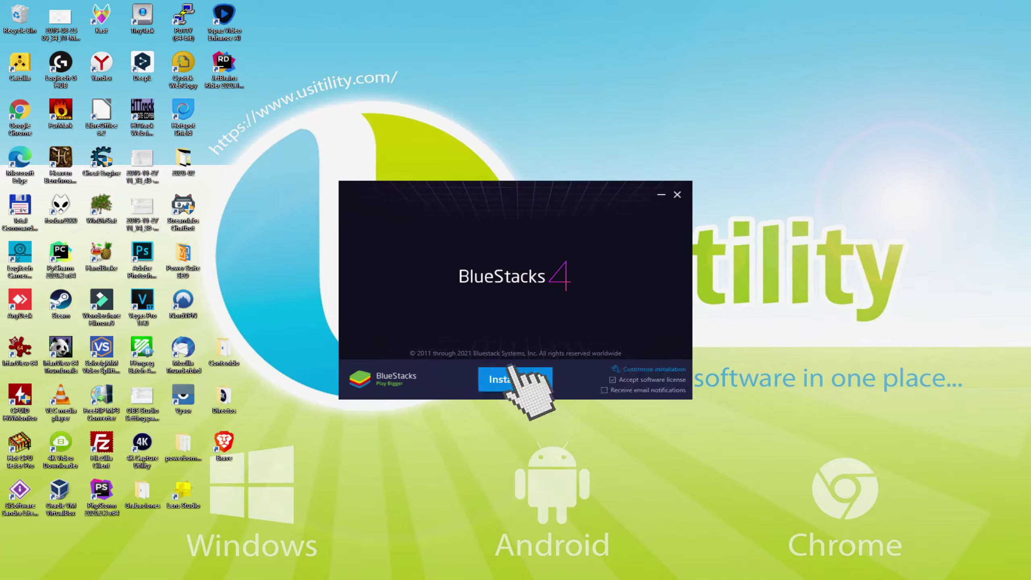
left_click(512, 378)
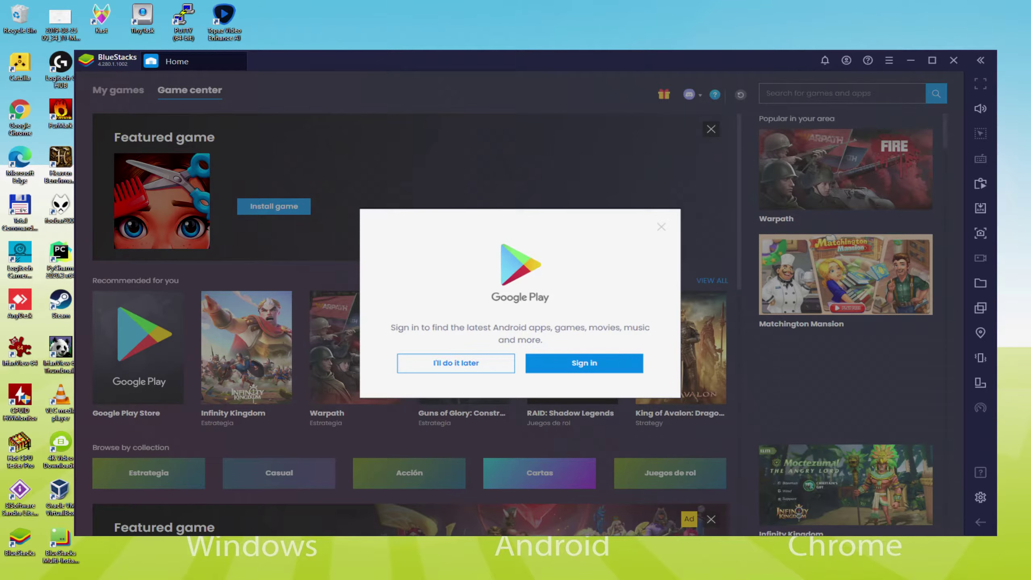
Sign in to Google Play, agree to the terms, accept Google services with Google Drive backup off, and leave the store
left_click(584, 363)
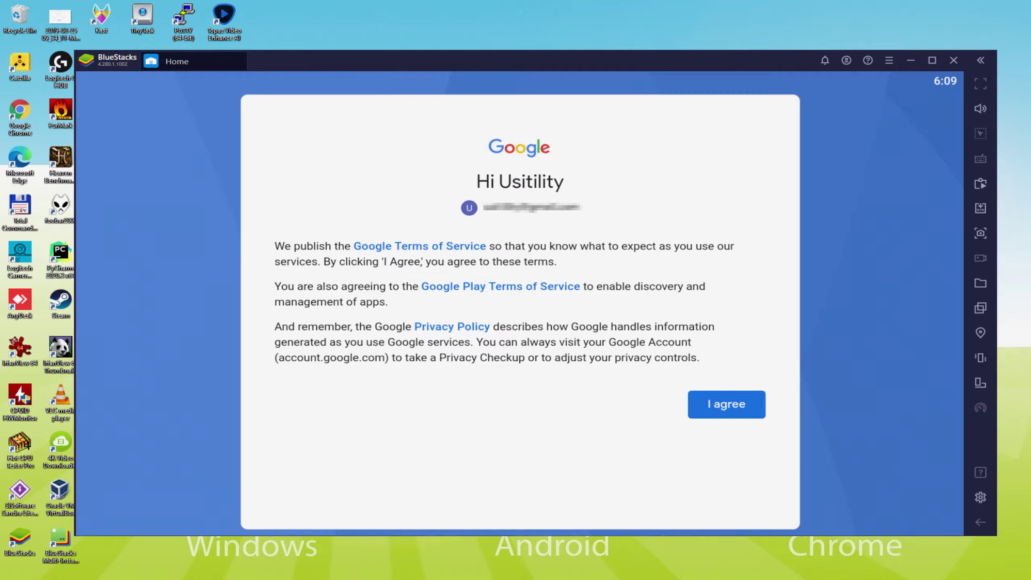
left_click(717, 401)
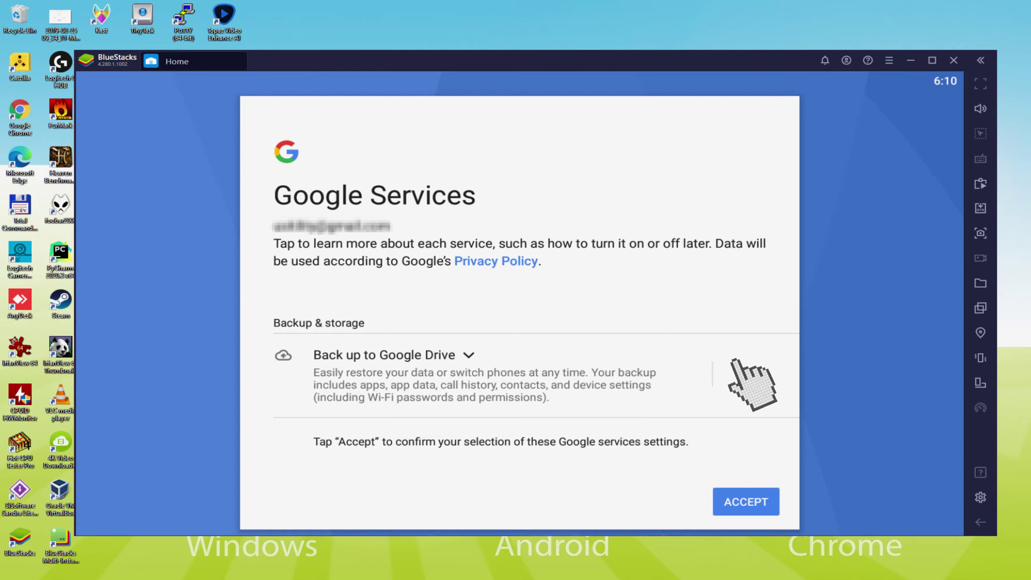
left_click(742, 374)
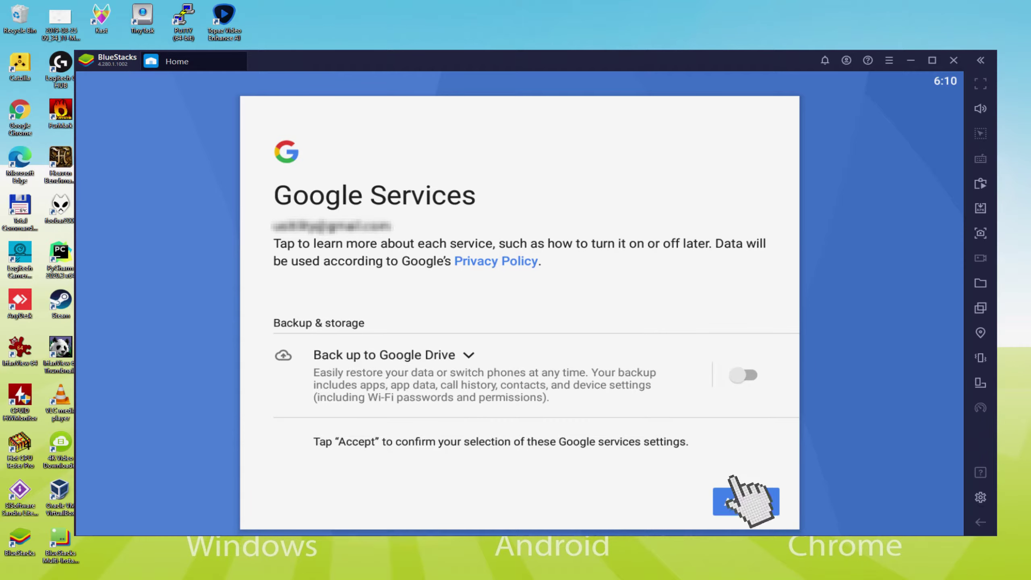
left_click(746, 500)
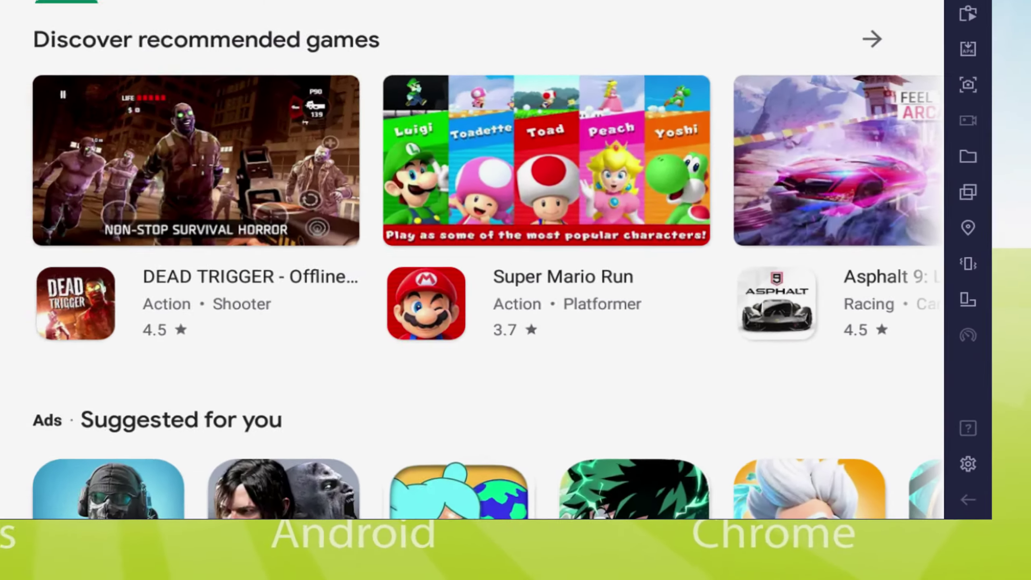
key("Escape")
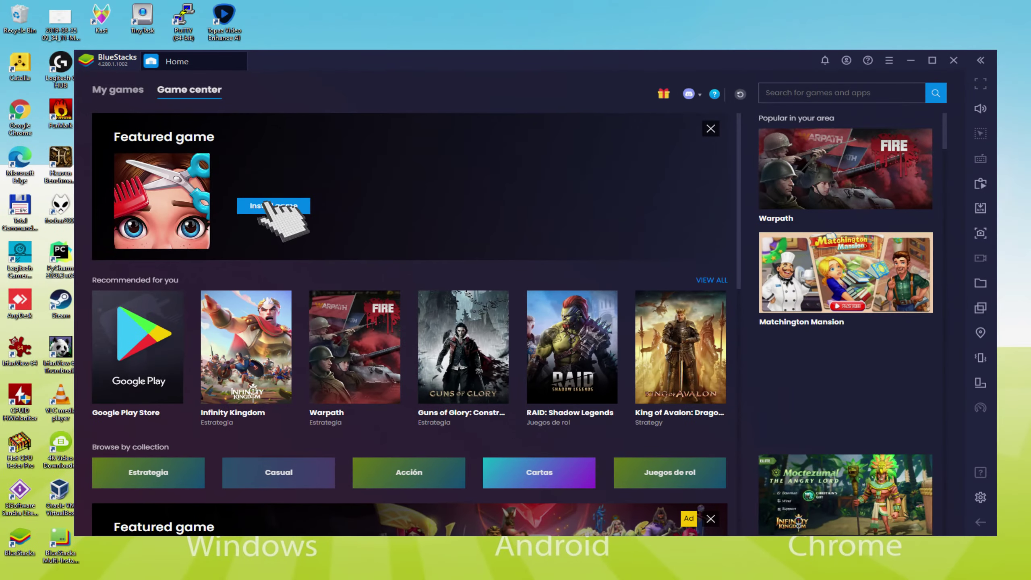
Install the featured game Project Makeover from its Play Store page and launch it from My games
left_click(273, 206)
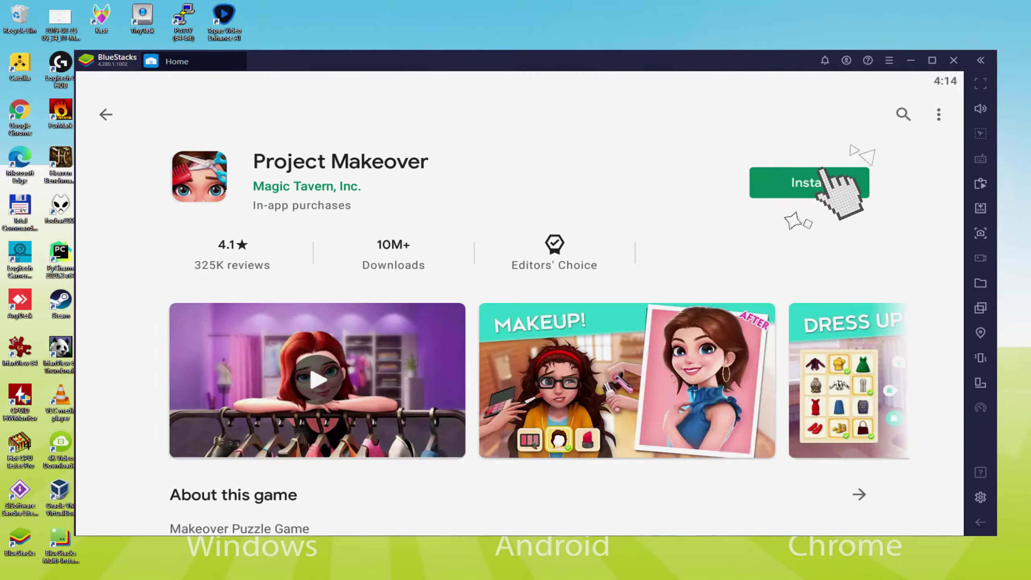
left_click(824, 175)
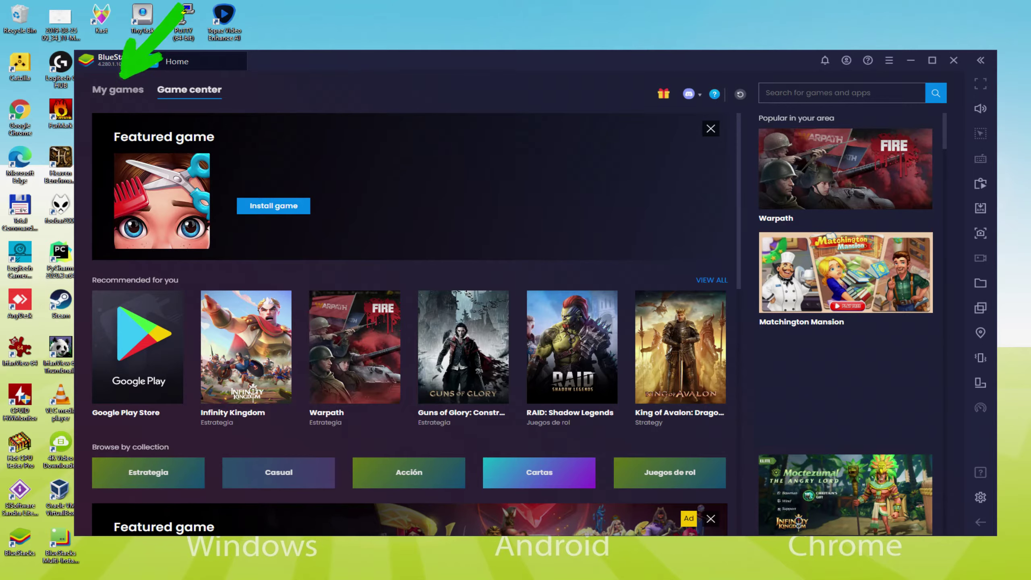
left_click(117, 90)
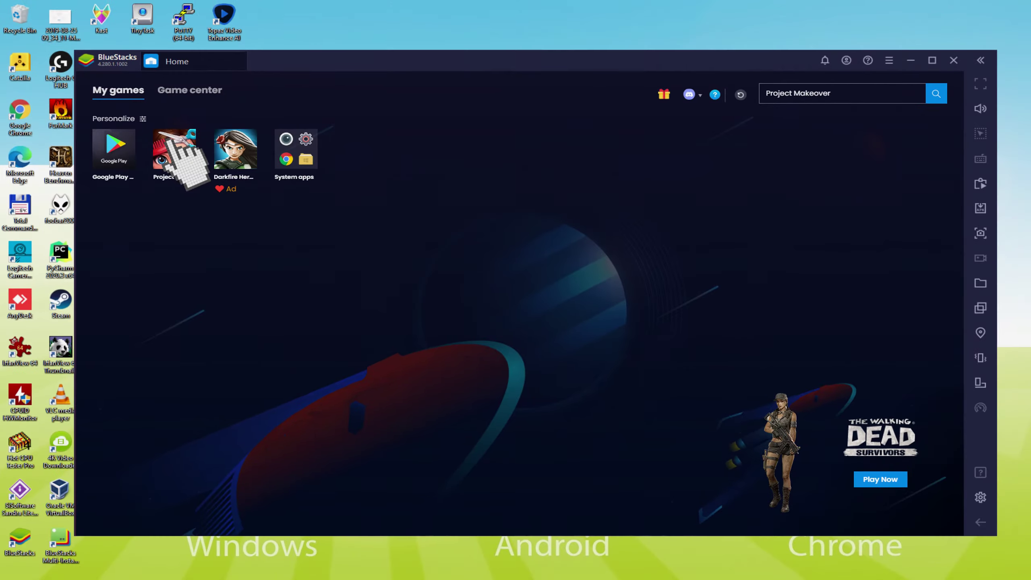
left_click(172, 146)
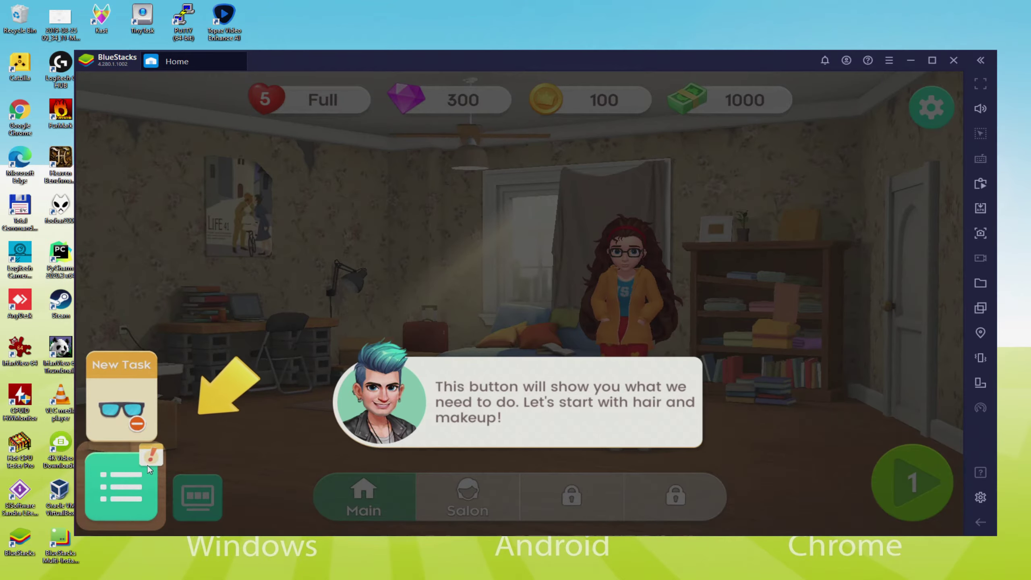
Open the new glasses-removal task from the task list and continue through the salon scene to puzzle level 1
left_click(148, 467)
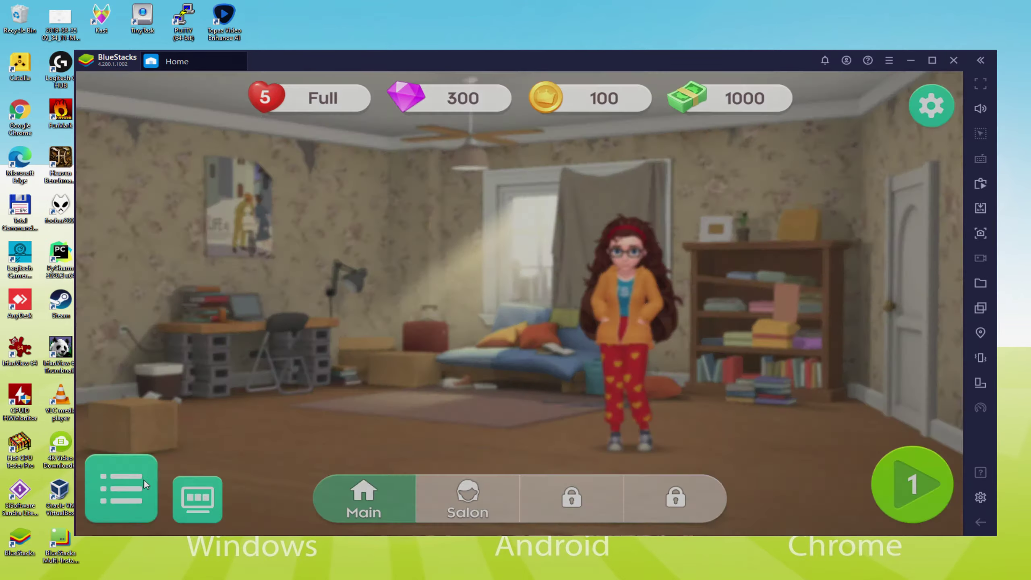
left_click(413, 400)
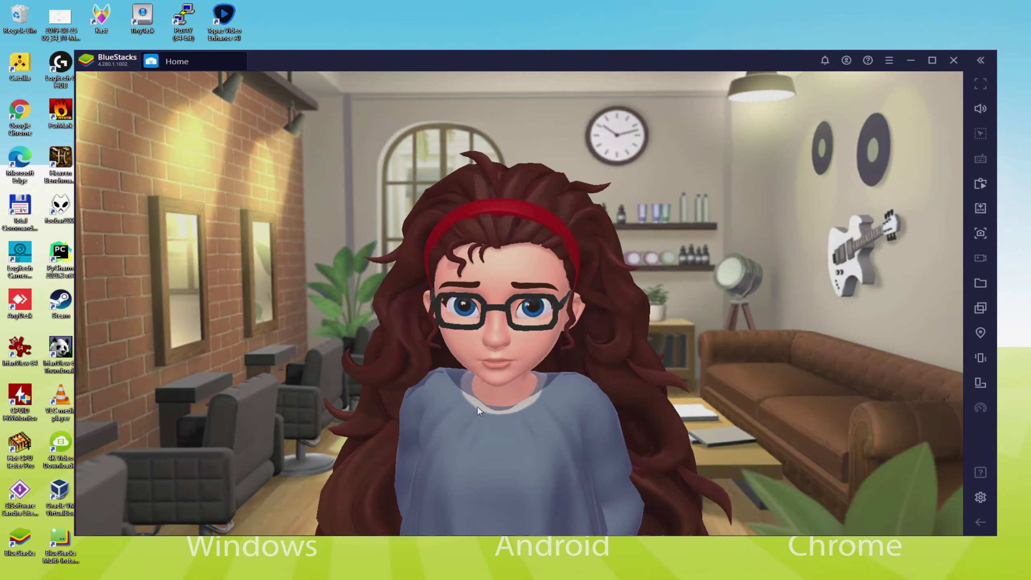
left_click(472, 453)
left_click(473, 453)
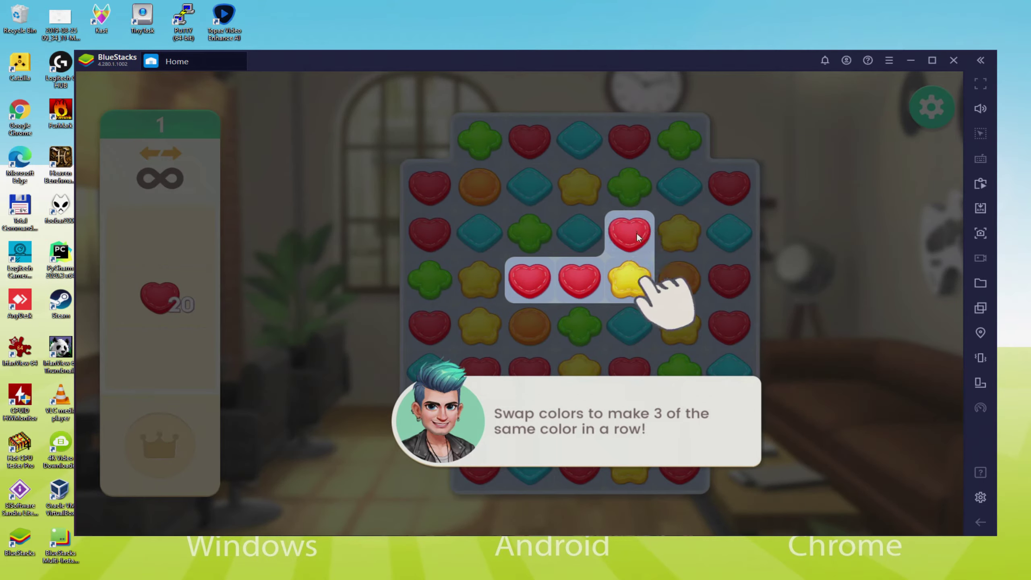
Play puzzle level 1 by swapping neighbouring pieces into matching rows to collect hearts, and continue past the reward screen
left_click_drag(636, 236, 642, 299)
left_click(486, 343)
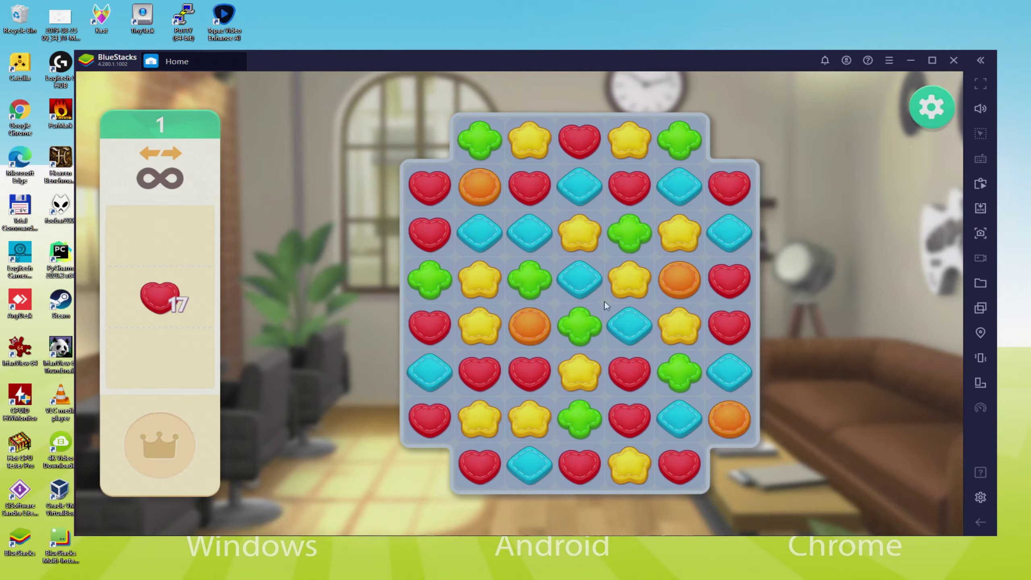
left_click_drag(630, 216, 629, 273)
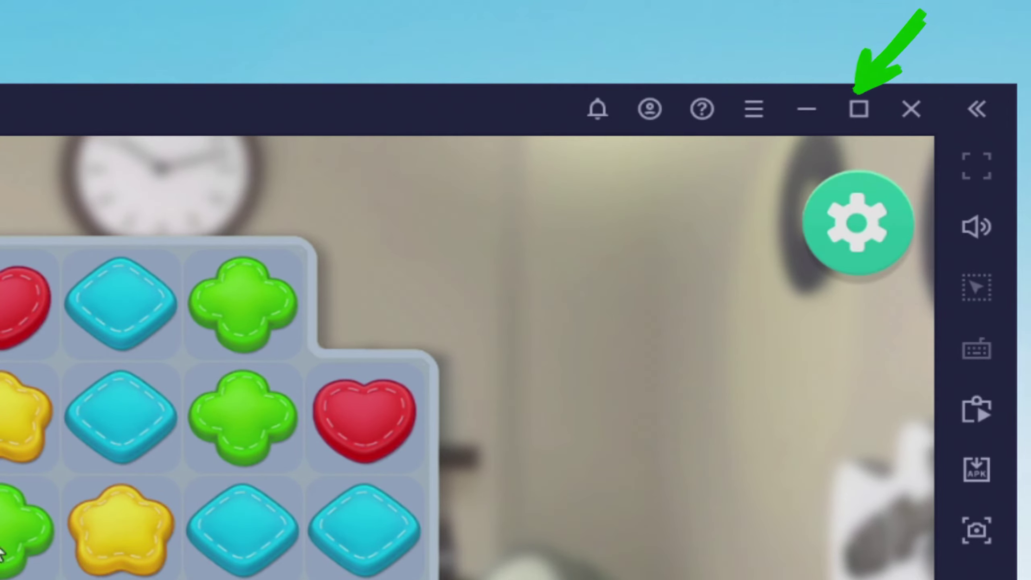
left_click_drag(2, 552, 2, 579)
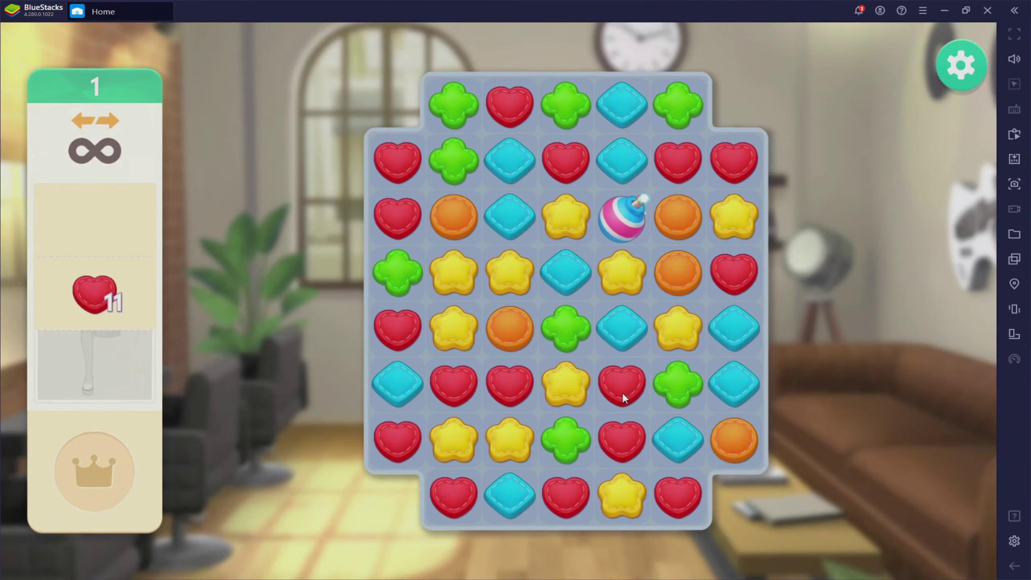
left_click_drag(622, 392, 563, 387)
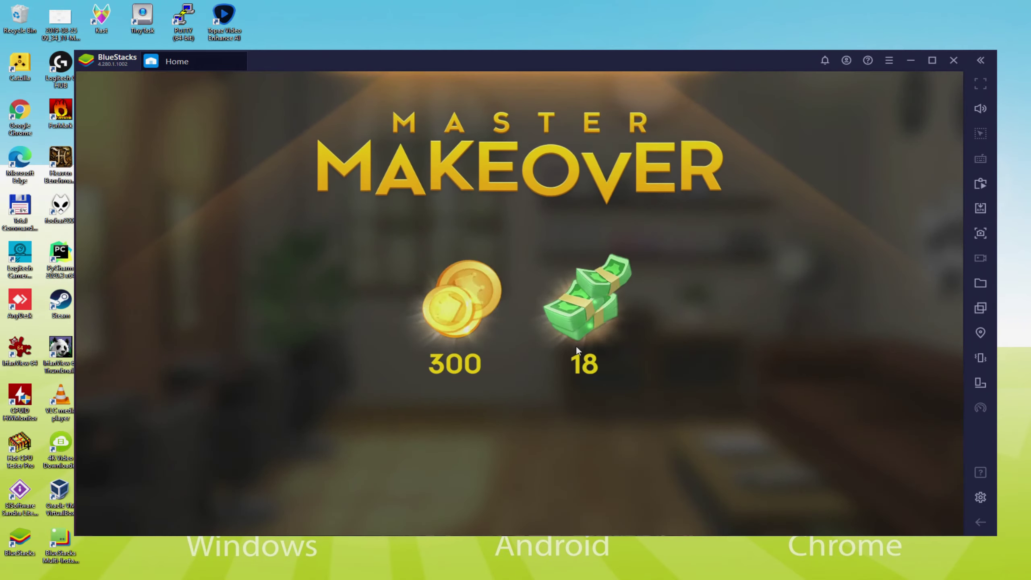
left_click(581, 430)
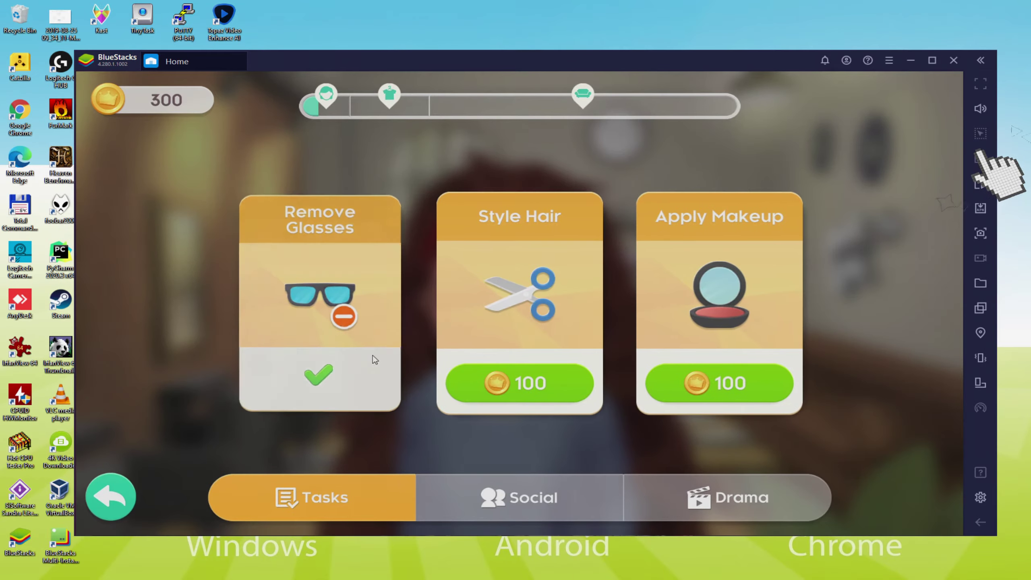
Try the hairstyles for the Style Hair task, confirm the Casual Smart look, and continue through the dialogue
key("ctrl+shift+a")
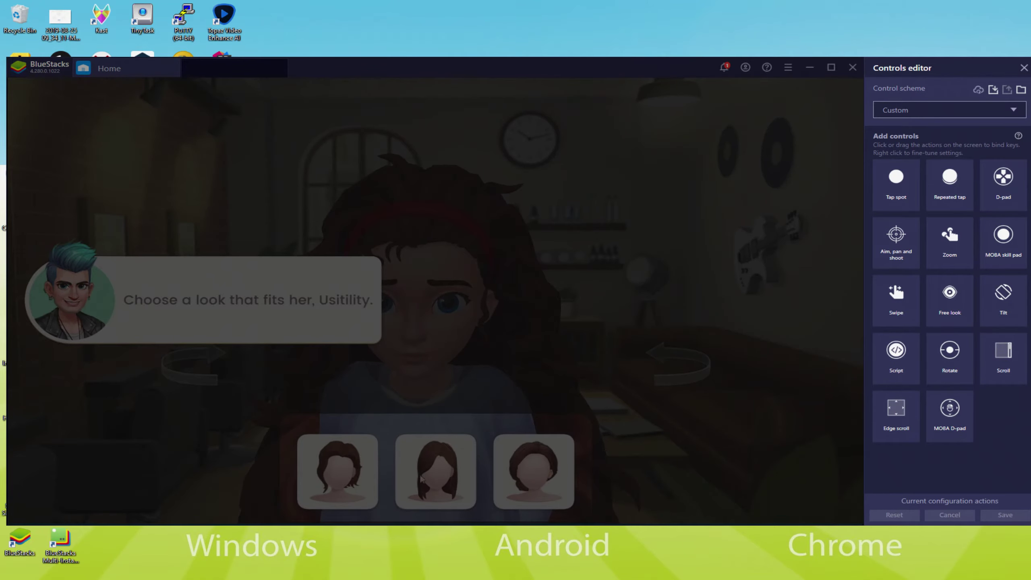
left_click(421, 480)
left_click(372, 475)
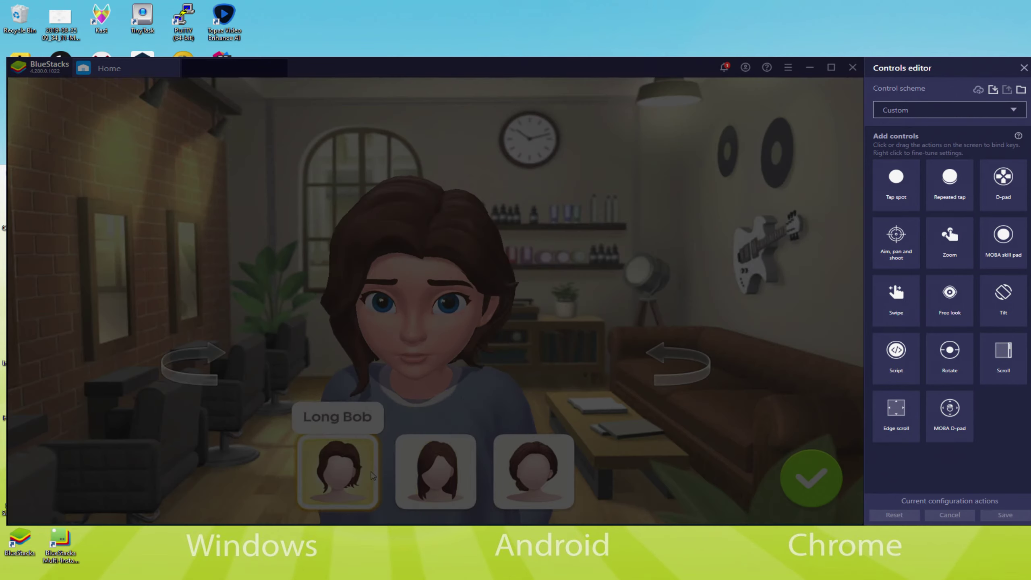
left_click(536, 471)
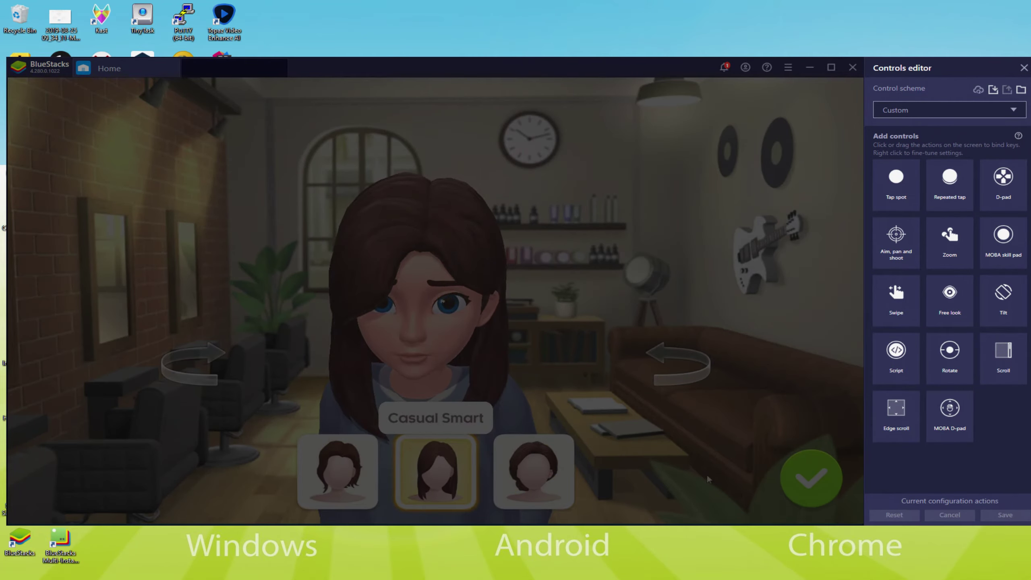
left_click(810, 477)
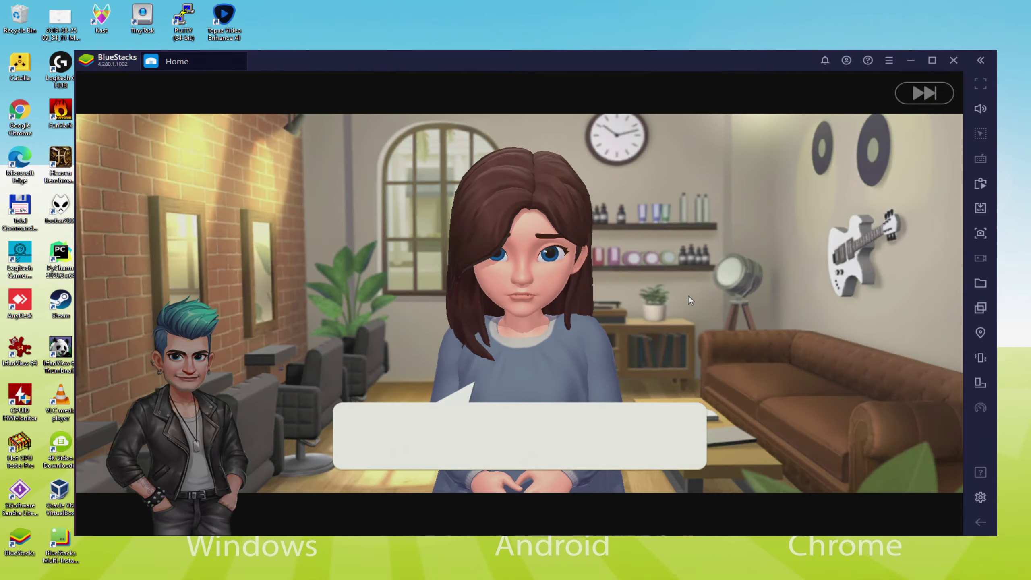
left_click(568, 446)
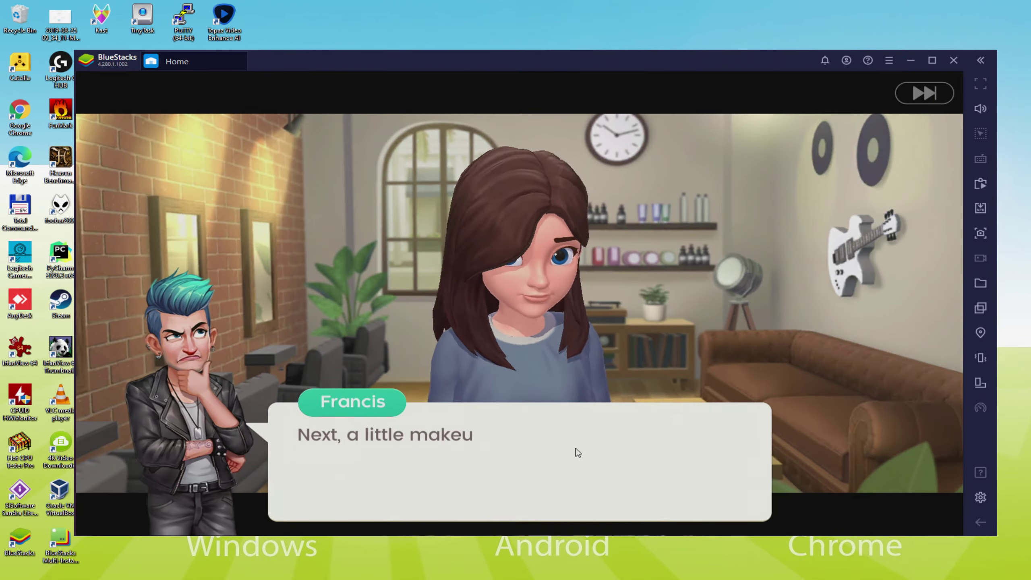
left_click(578, 452)
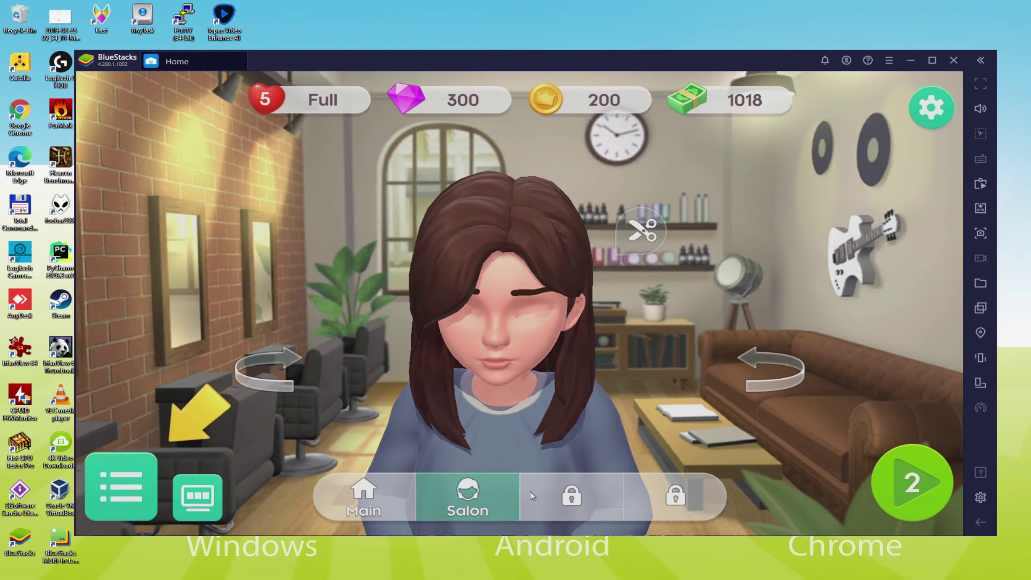
Start the Apply Makeup task from the task list, try the Natural Peach palette, and confirm a makeup look
left_click(110, 483)
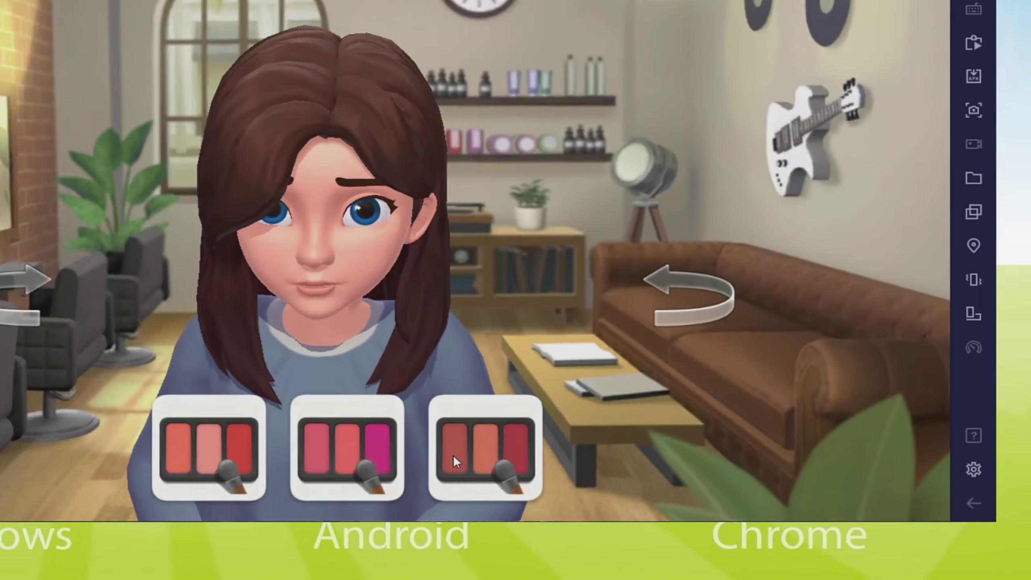
left_click(944, 349)
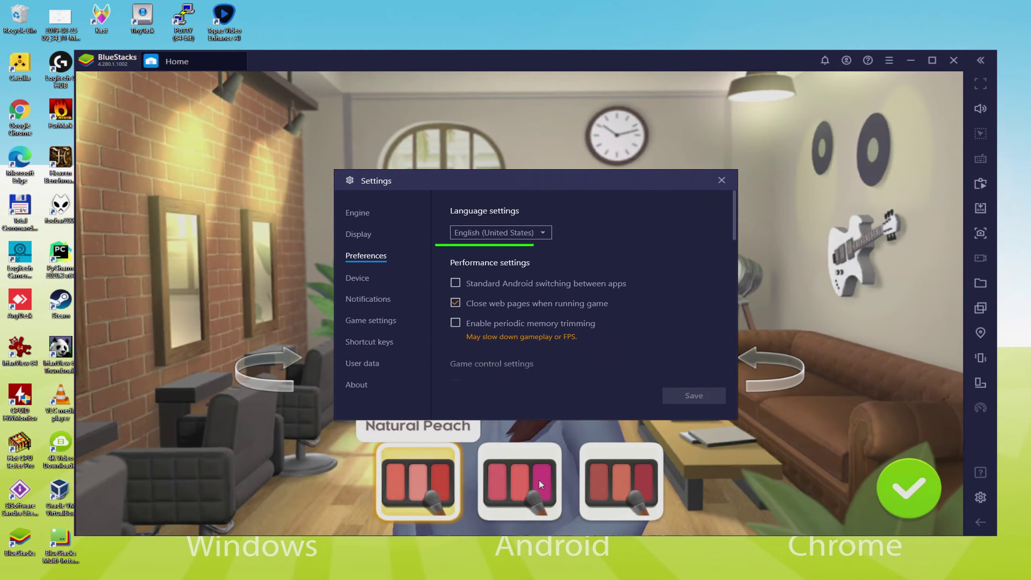
left_click(944, 483)
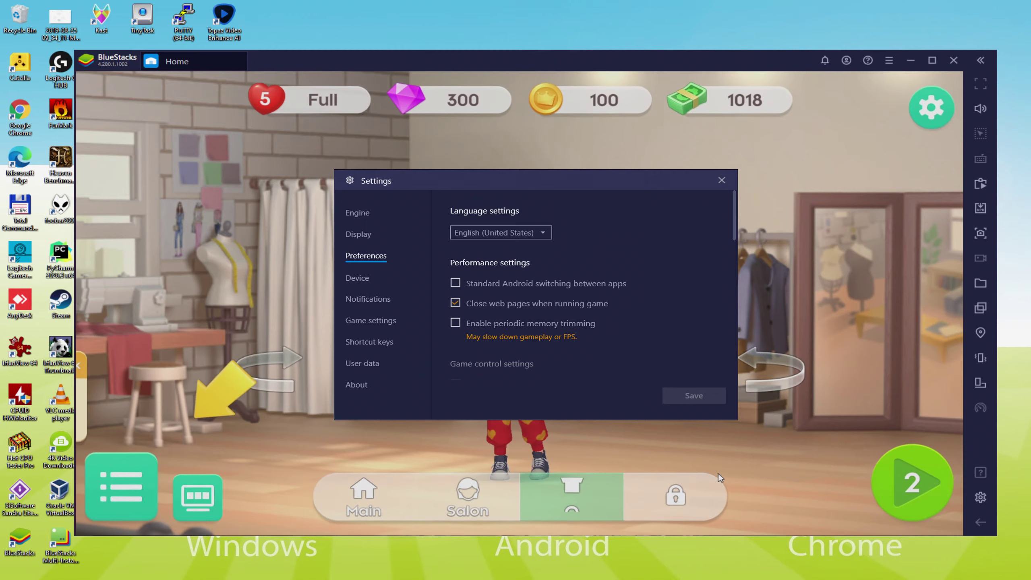
Start the New Bottoms task, compare the three options, and confirm the Le Leopard skirt after rotating the character
left_click(117, 494)
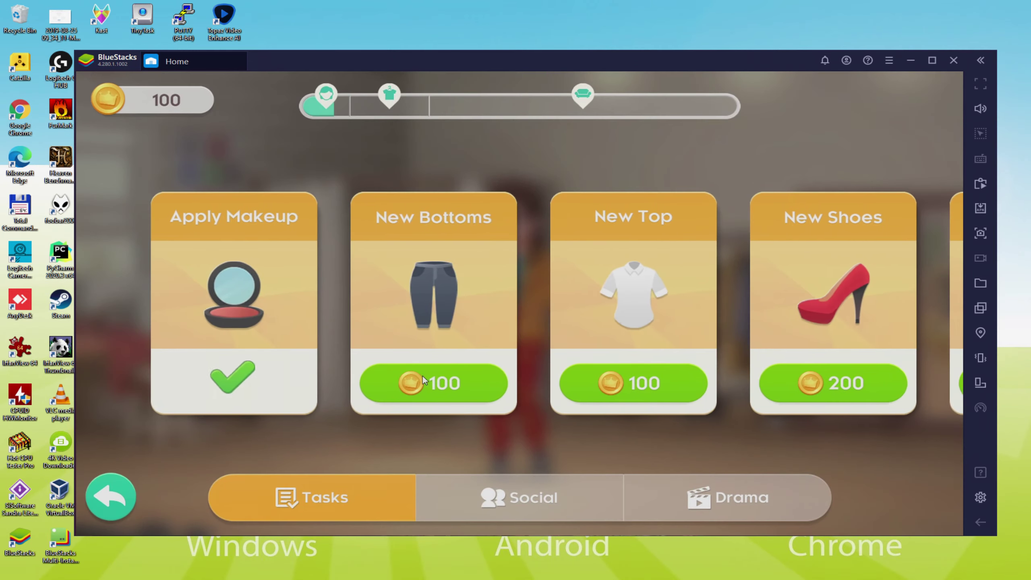
left_click(234, 388)
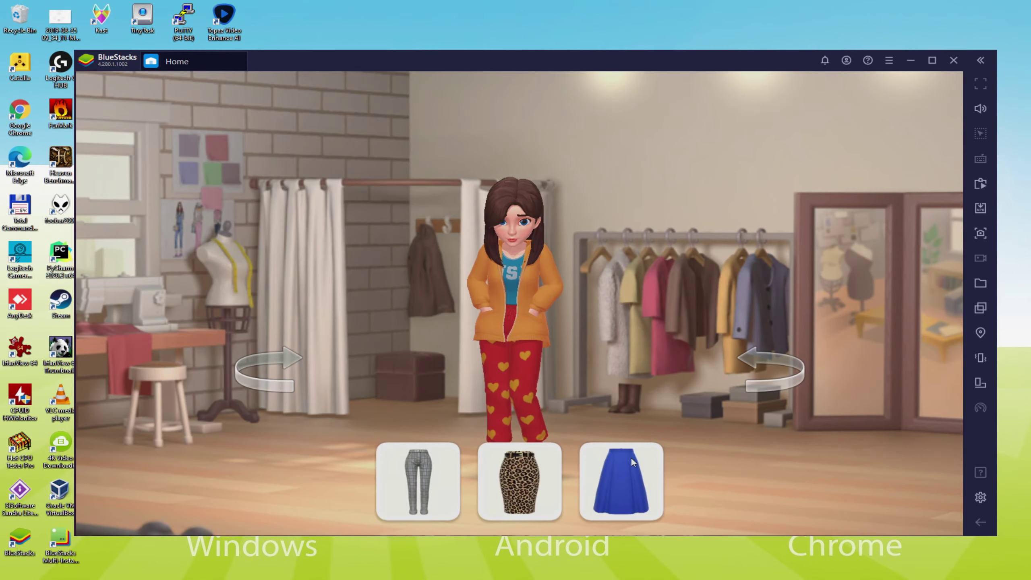
left_click(448, 500)
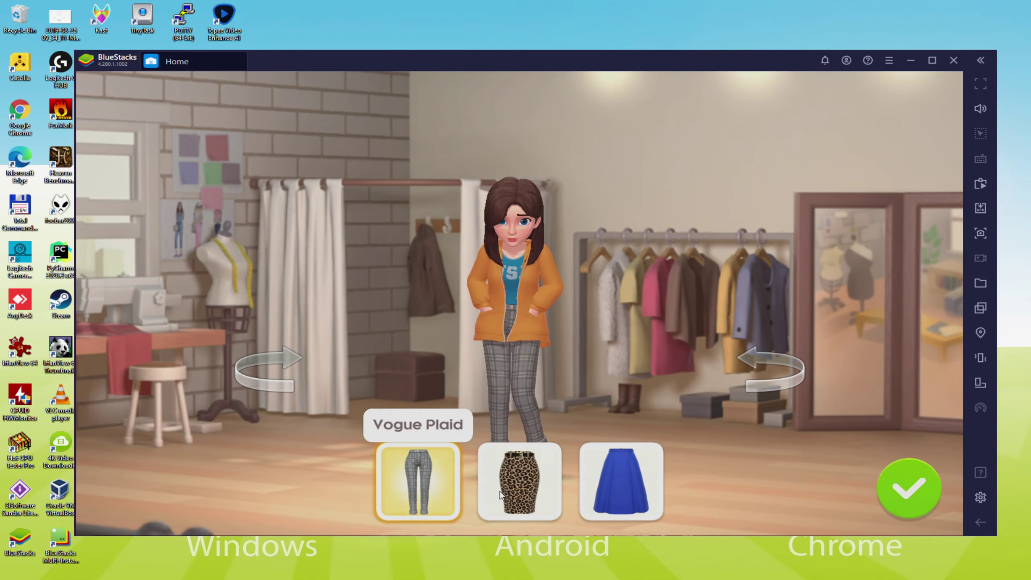
left_click(549, 495)
left_click(601, 491)
left_click(525, 503)
left_click(781, 386)
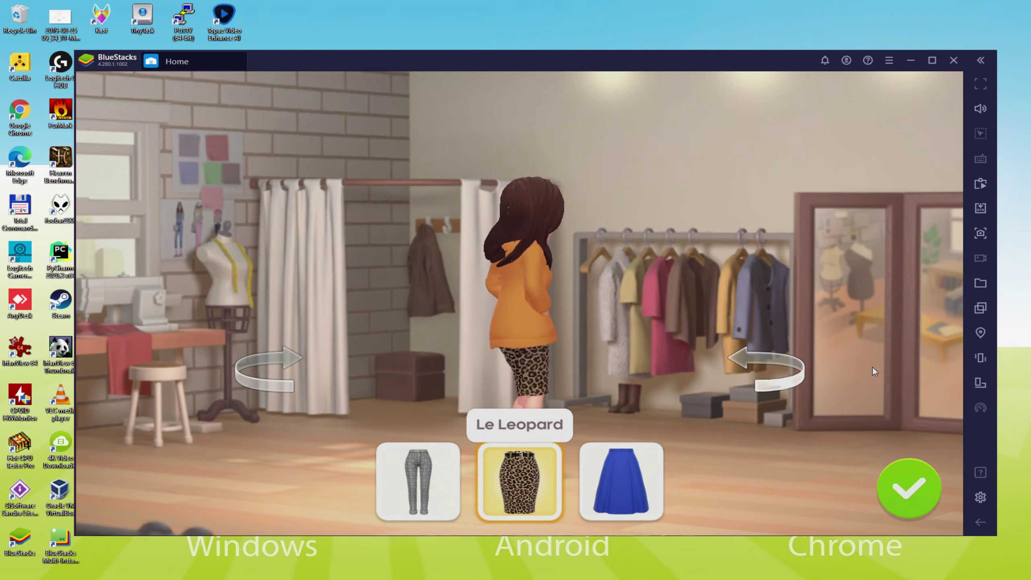
left_click(900, 491)
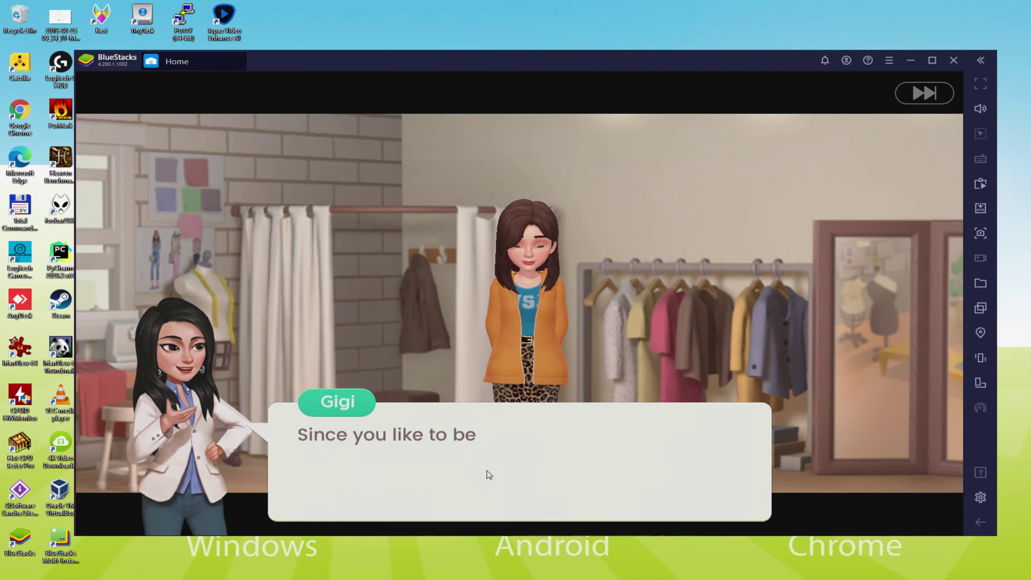
Continue through the wardrobe dialogue and start puzzle level 2
left_click(480, 473)
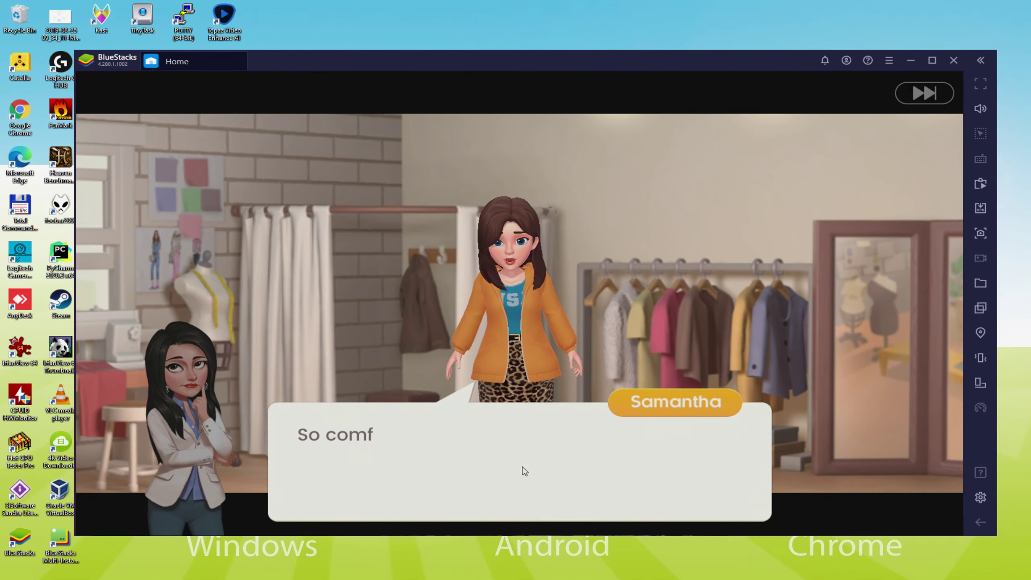
left_click(522, 465)
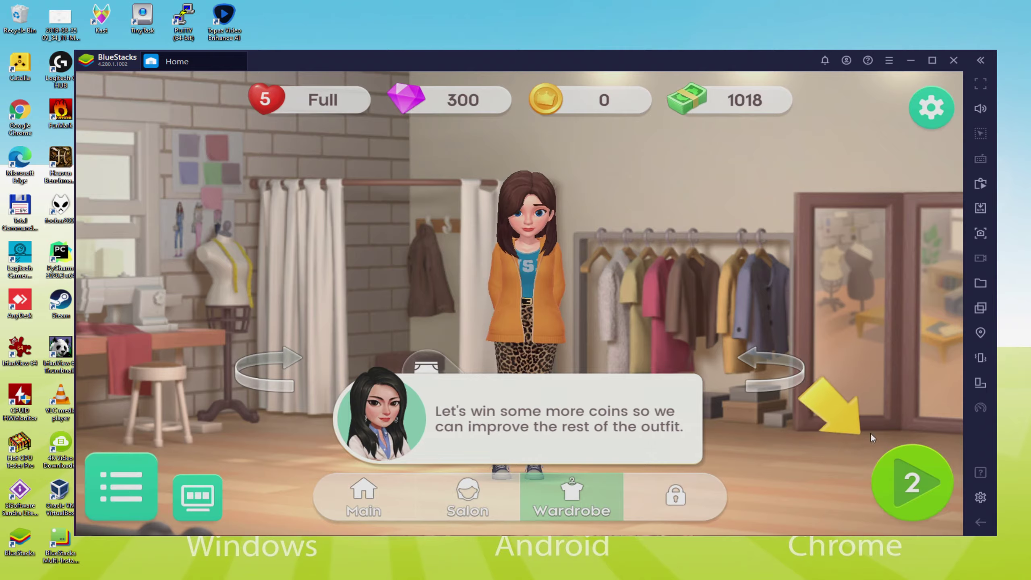
left_click(904, 469)
left_click(579, 442)
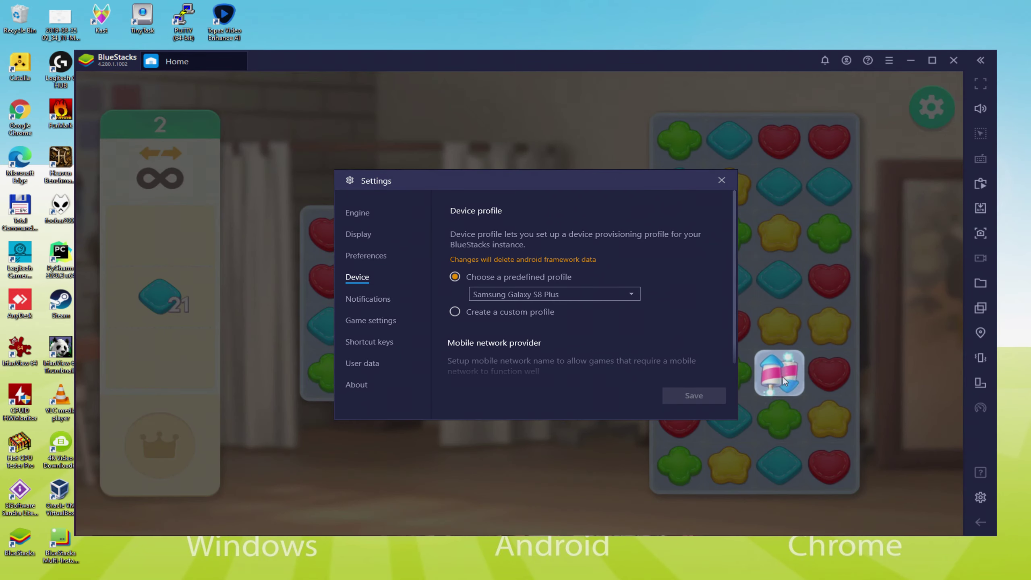
Set off the rocket piece on the level 2 board and dismiss the tutorial hint
left_click(783, 378)
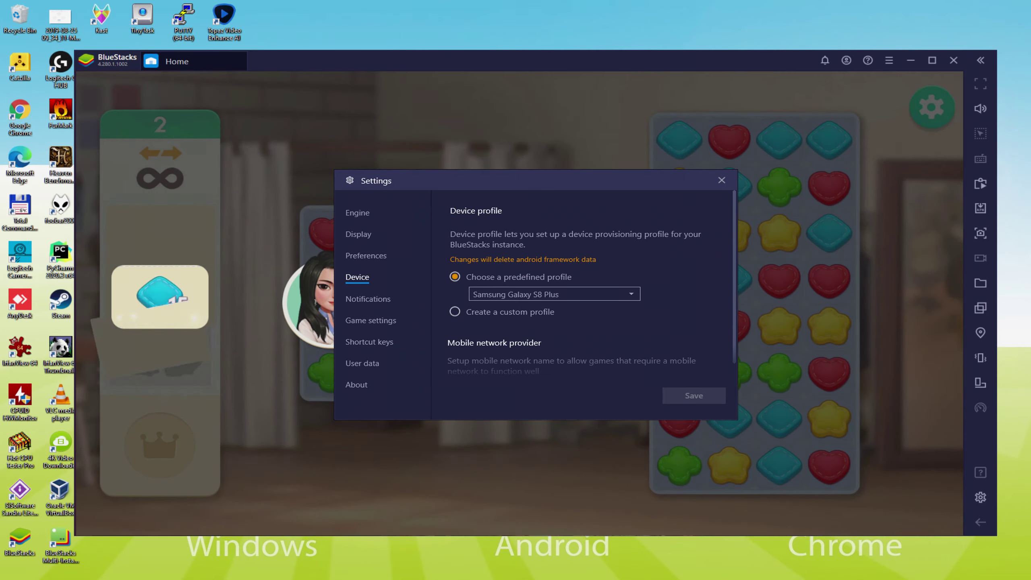
key("Escape")
left_click(449, 349)
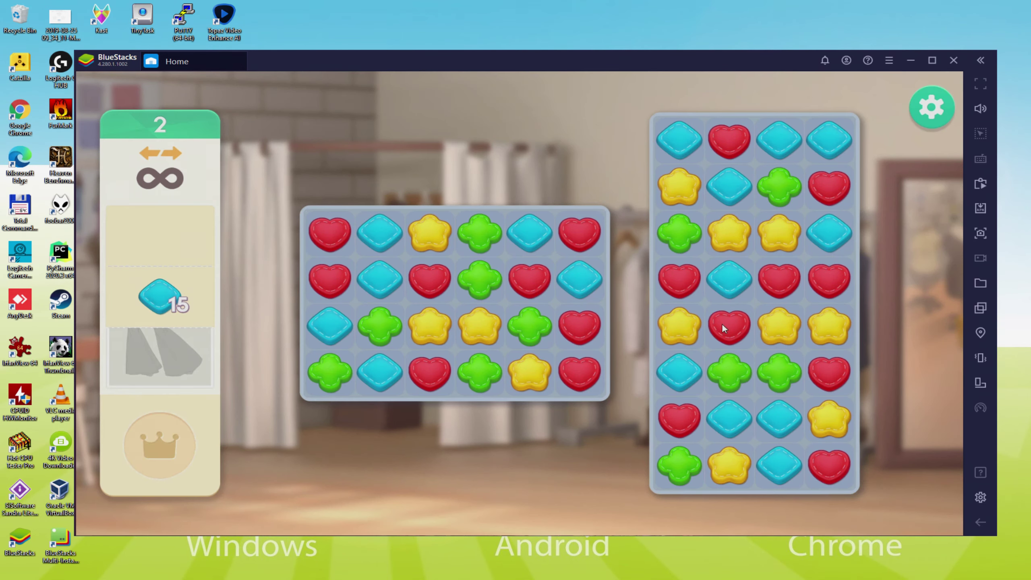
Swap neighbouring pieces on both level 2 boards to make matches and rockets and collect the blue diamonds
left_click_drag(721, 323, 733, 283)
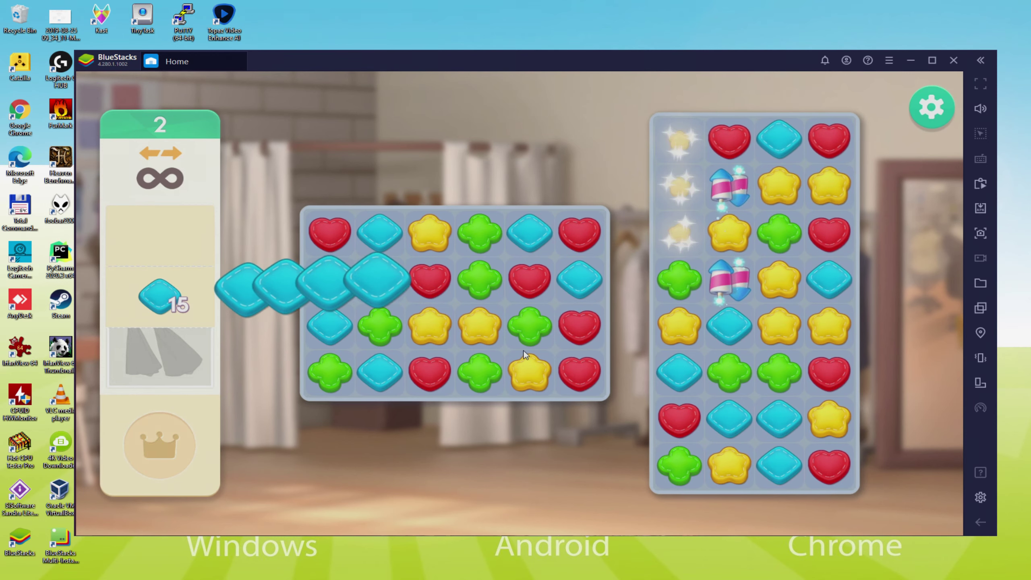
left_click_drag(528, 329, 474, 329)
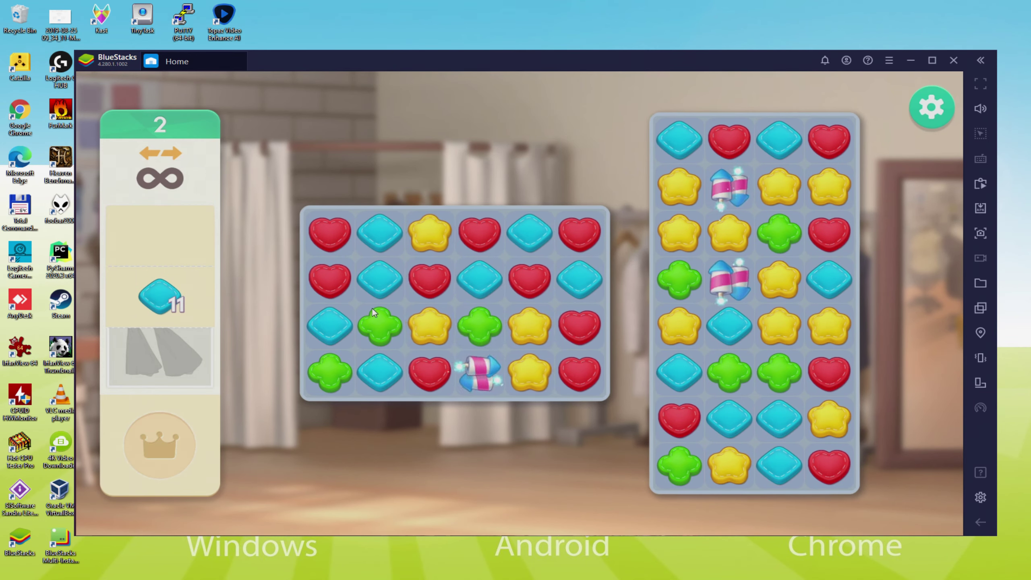
left_click_drag(329, 326, 379, 327)
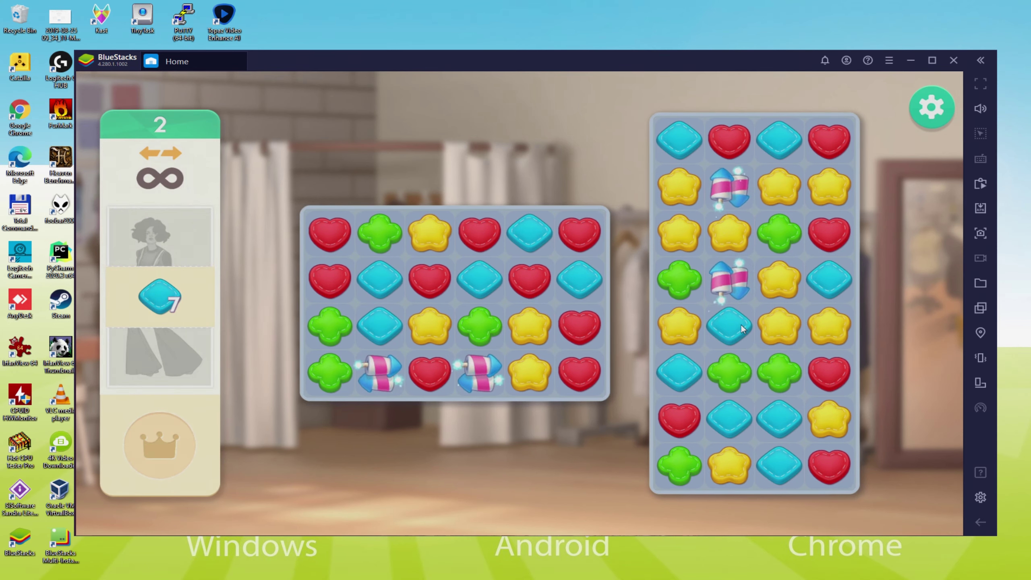
left_click_drag(740, 325, 741, 281)
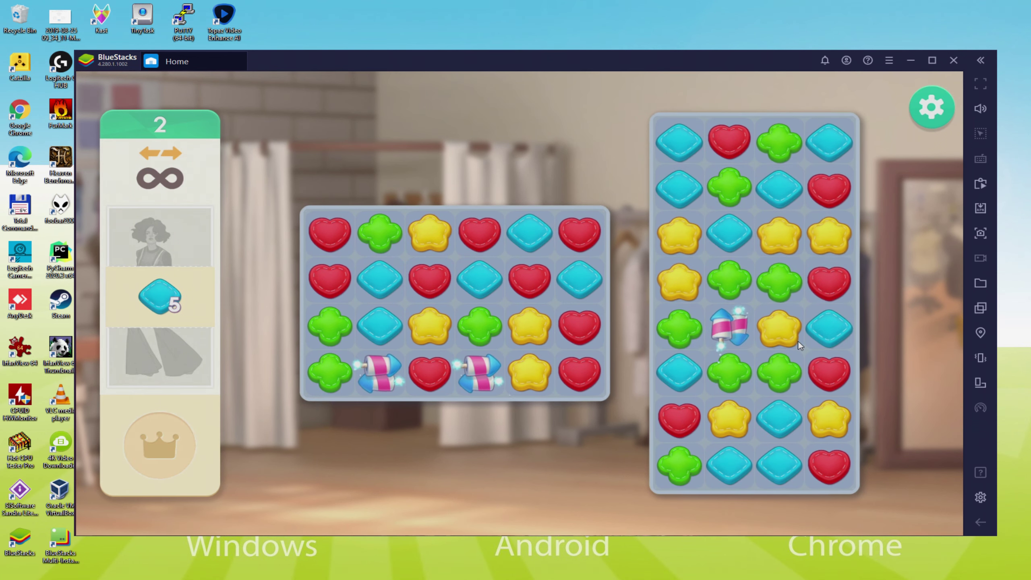
left_click_drag(732, 329, 773, 330)
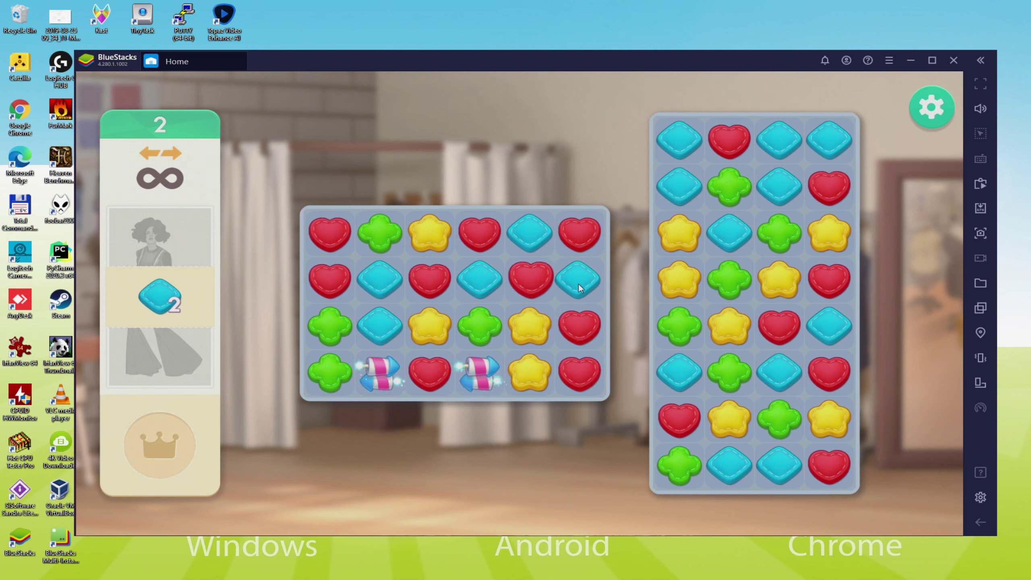
left_click_drag(578, 283, 532, 282)
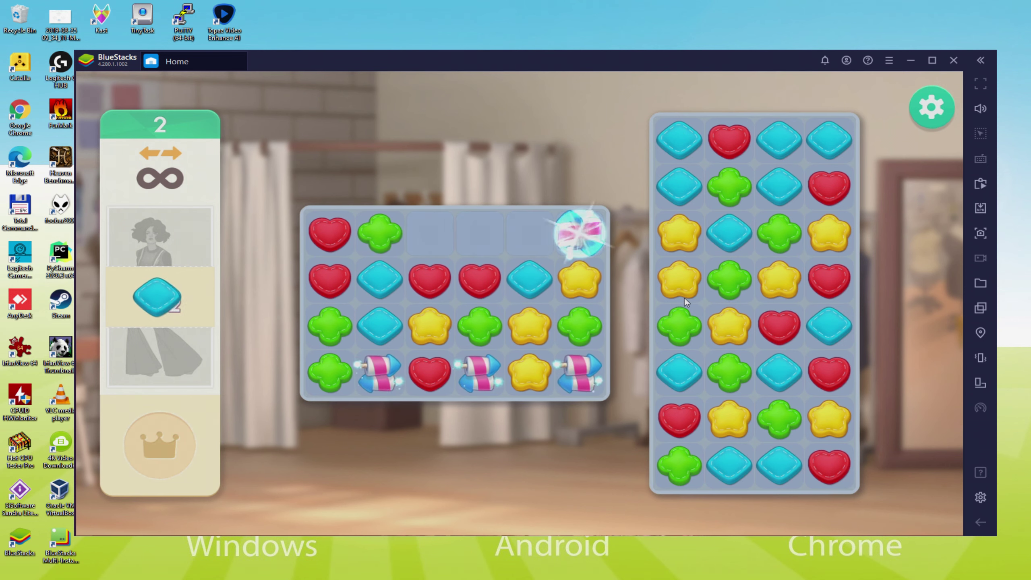